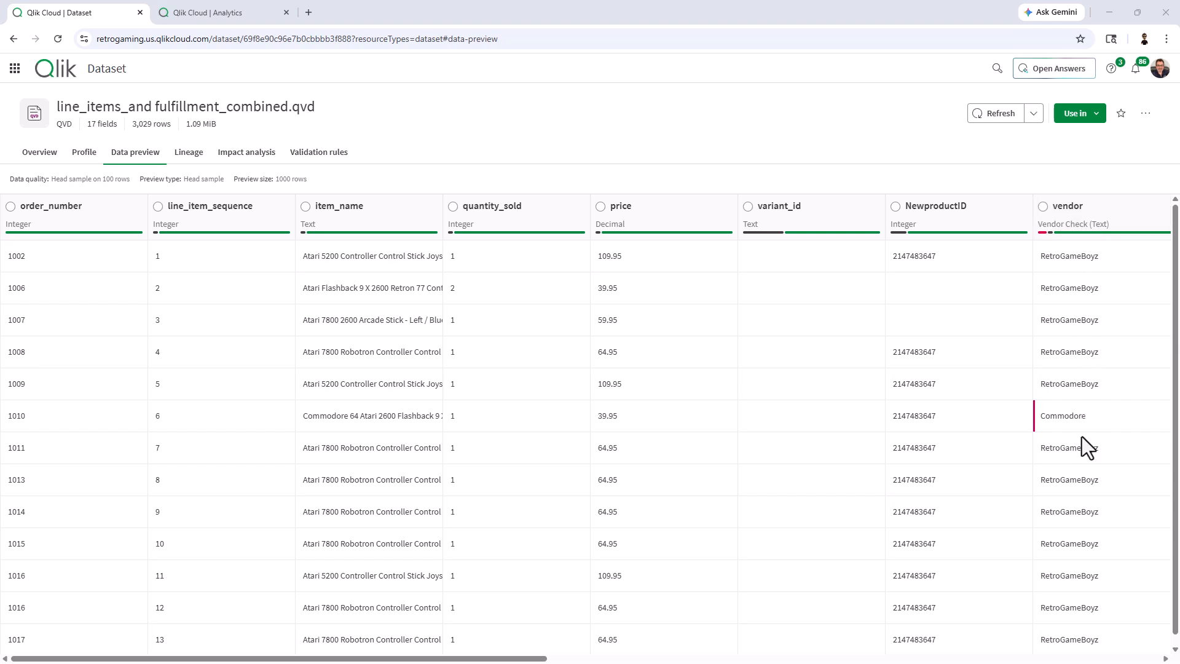
Filter the data preview to the rows with invalid values in the vendor column.
mouse_move(1043, 233)
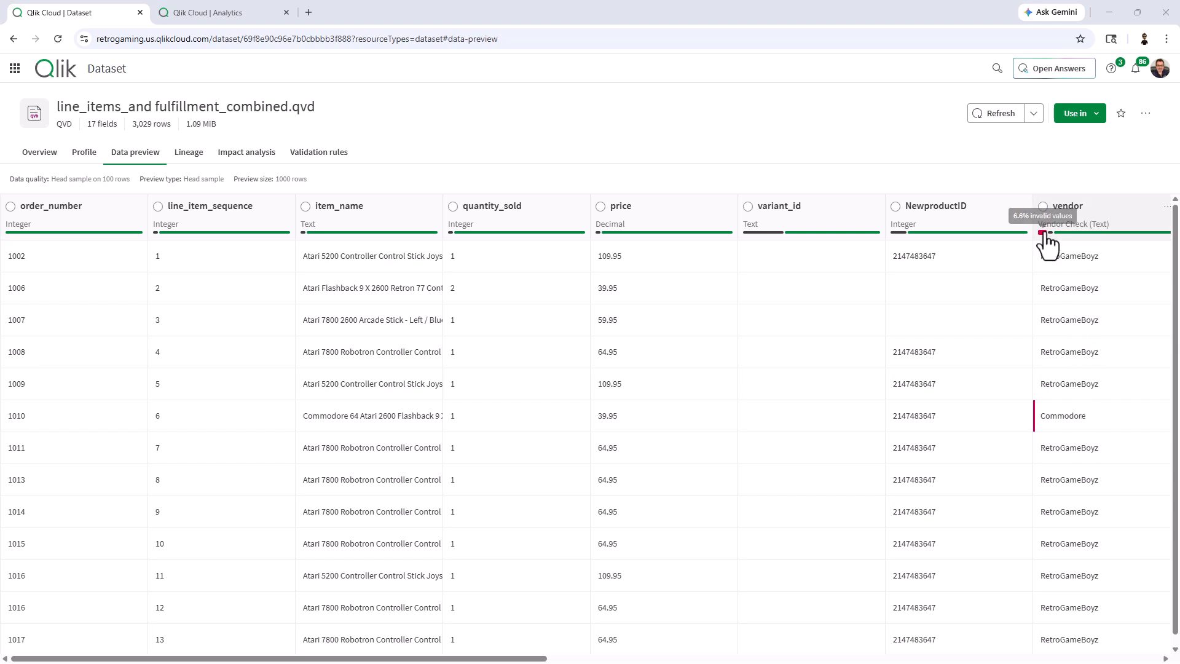
click(1043, 233)
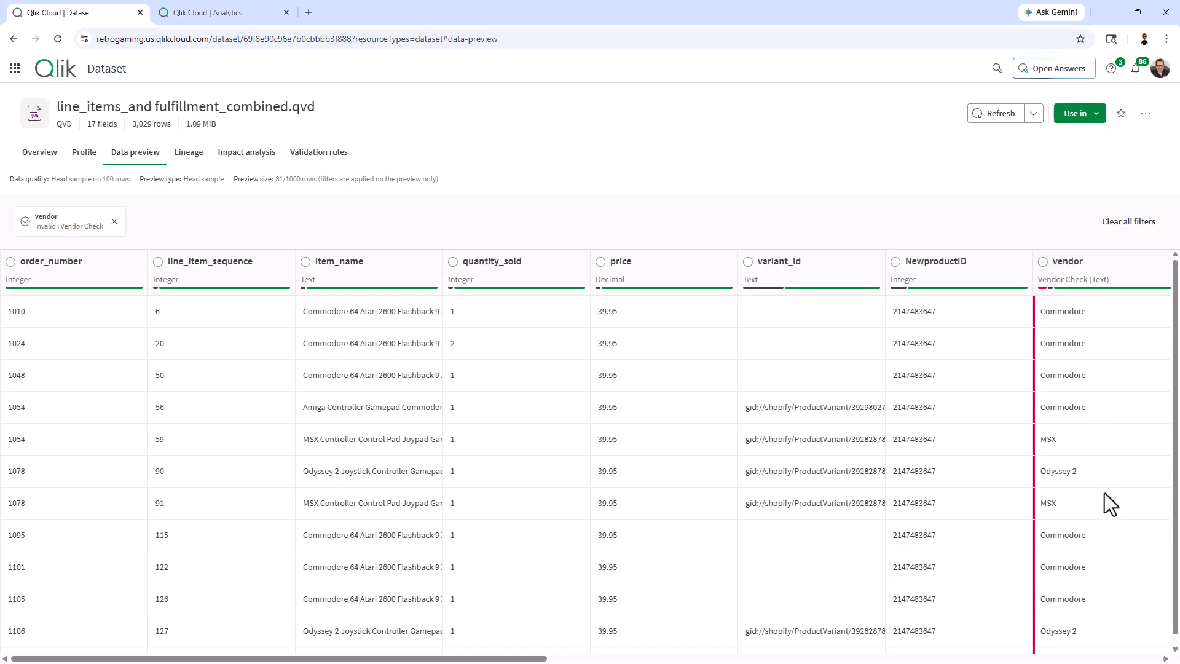
click(1069, 292)
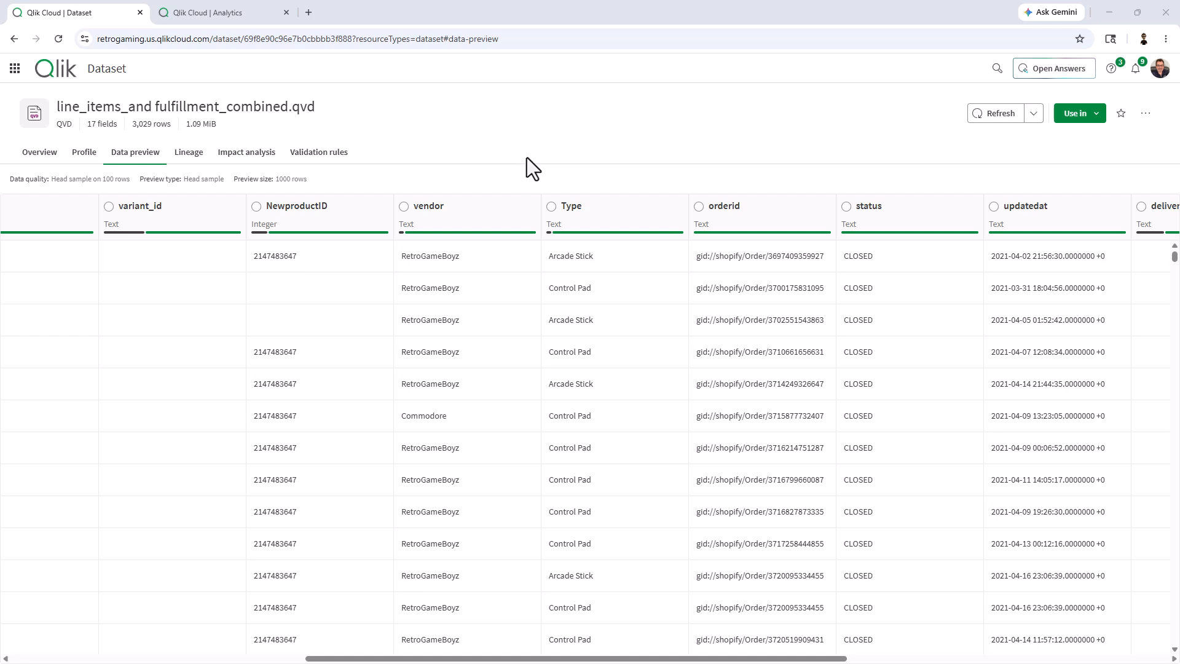
Check the validation rules on the vendor column and on the whole dataset, including the options for applying a new rule.
click(483, 220)
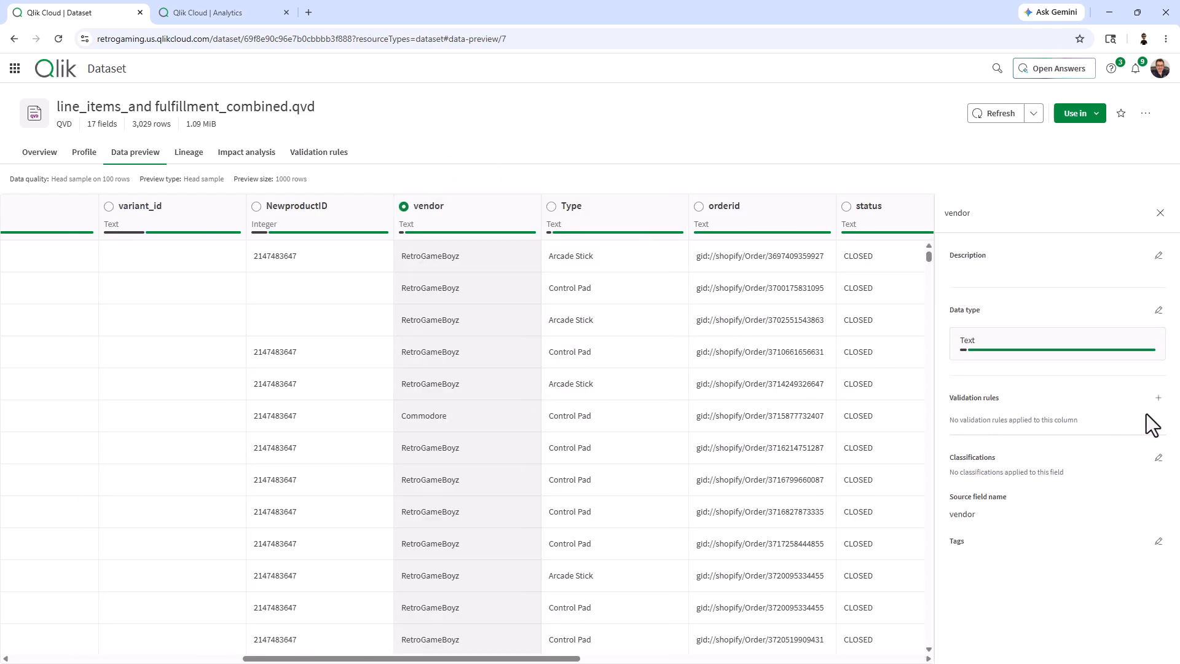
click(1159, 400)
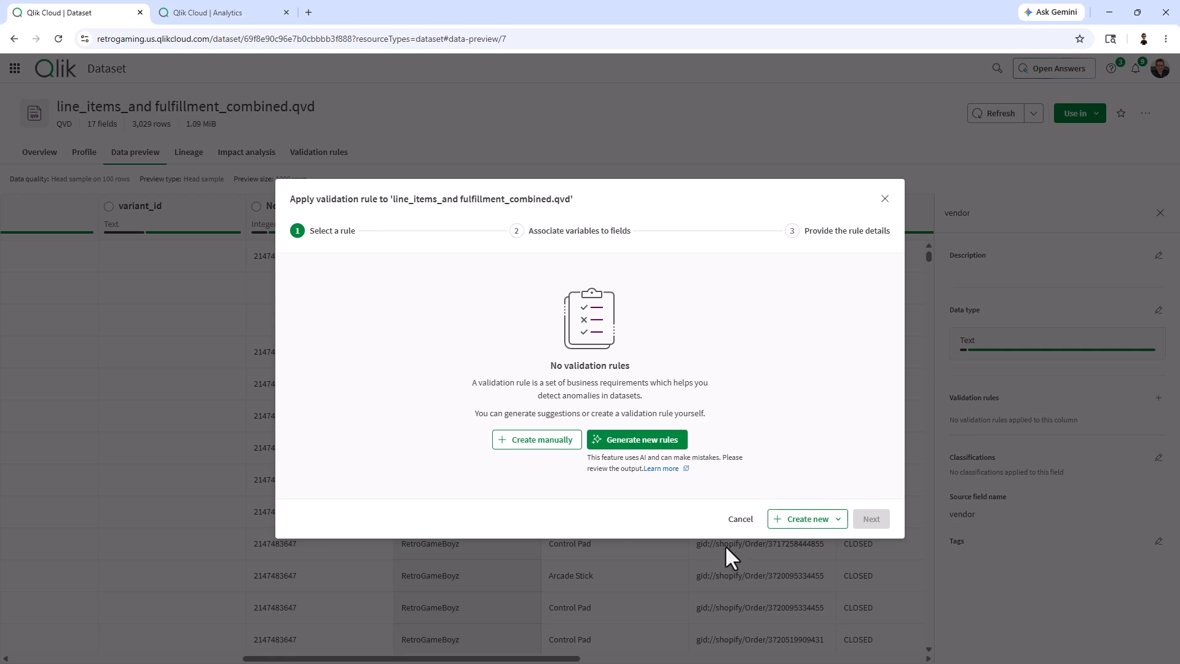
click(738, 518)
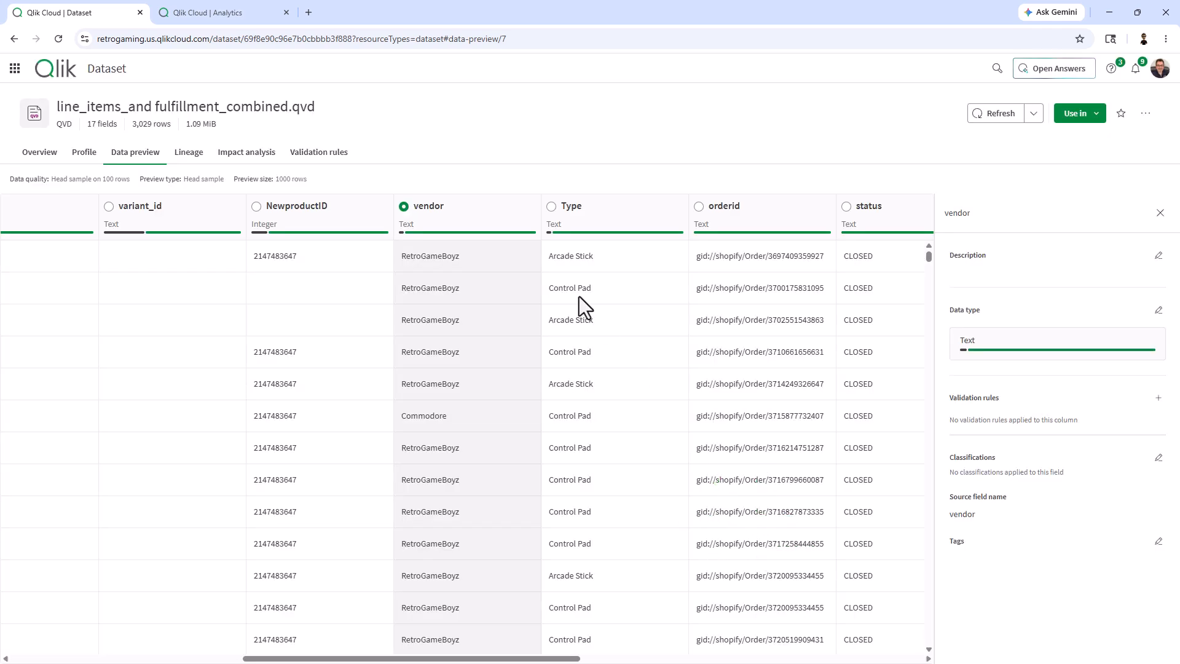
click(345, 164)
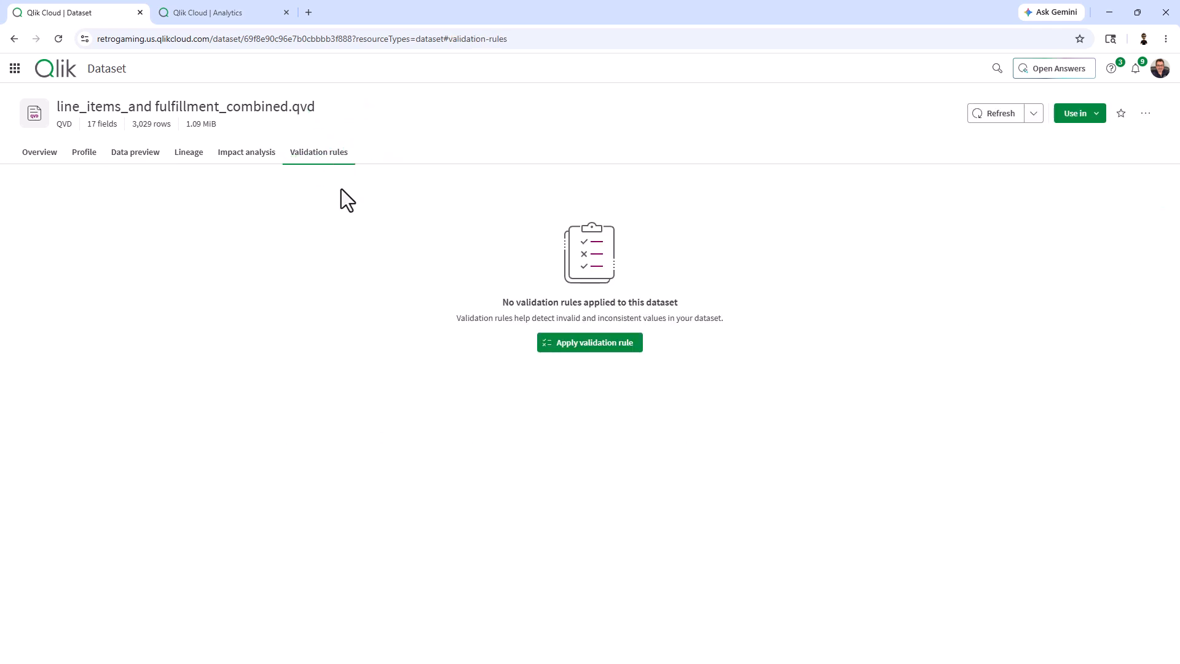
click(607, 345)
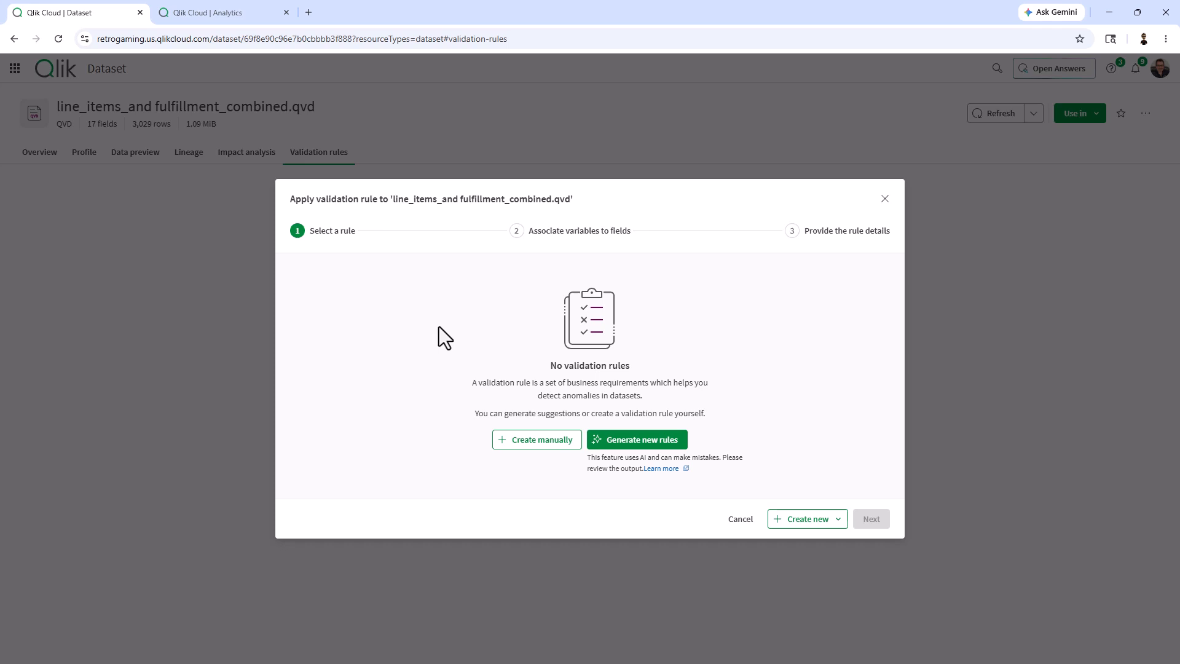
Switch to Qlik Cloud Analytics and start a new validation rule named Vendor Check under data quality.
click(225, 13)
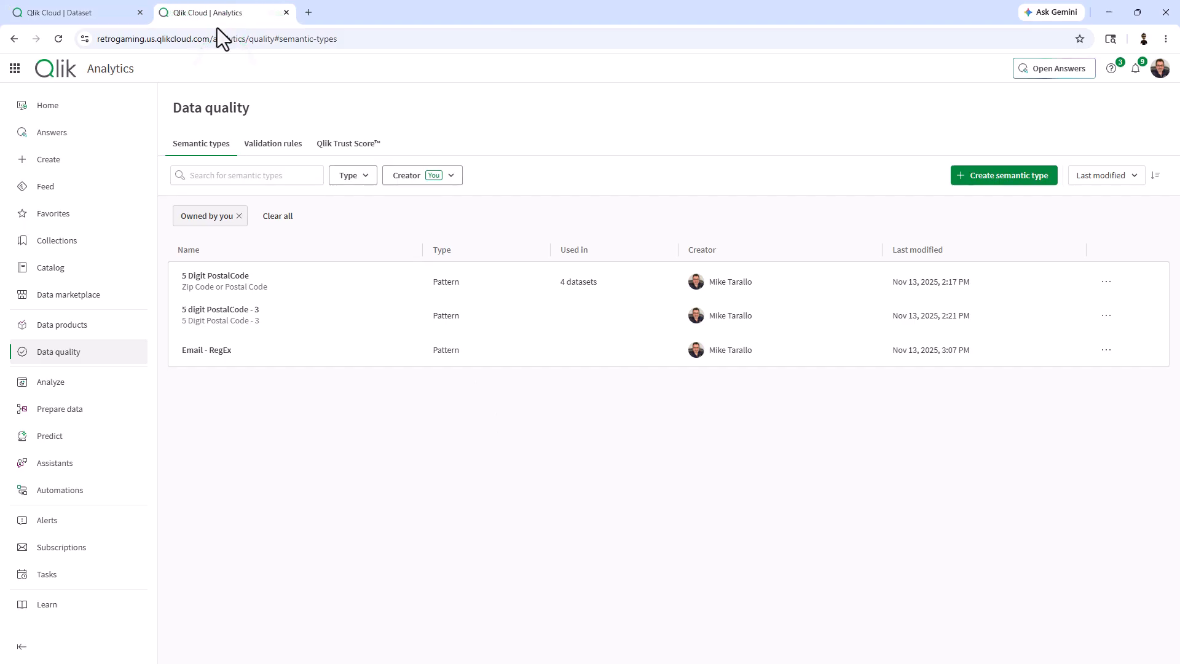
click(62, 353)
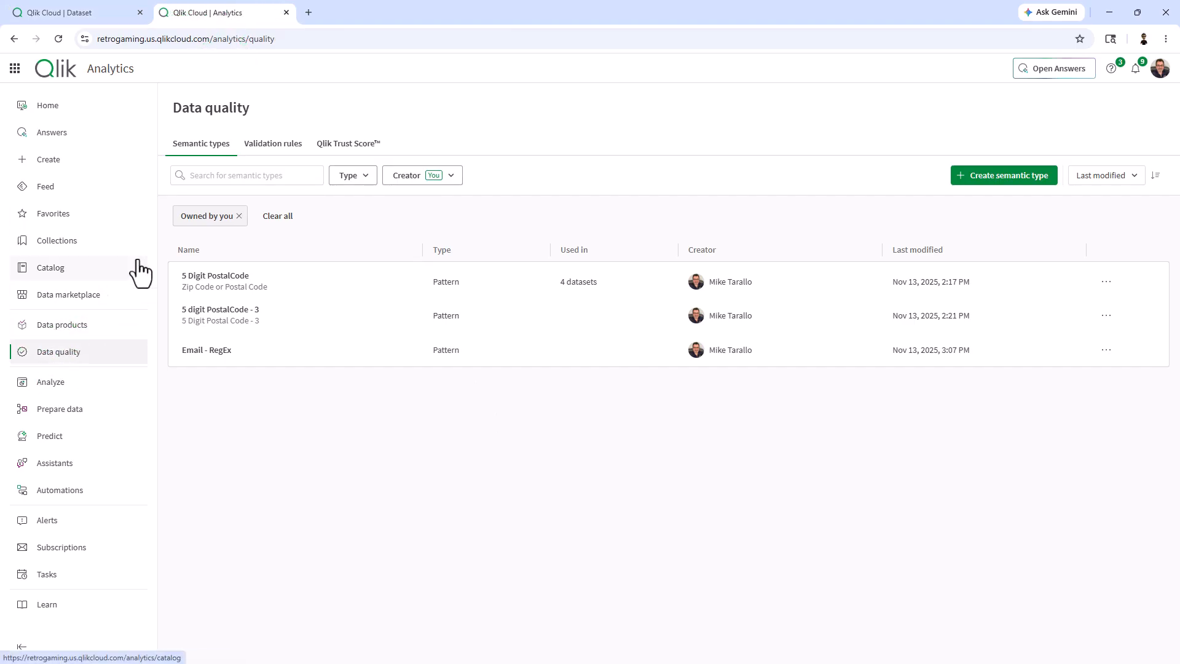
click(271, 161)
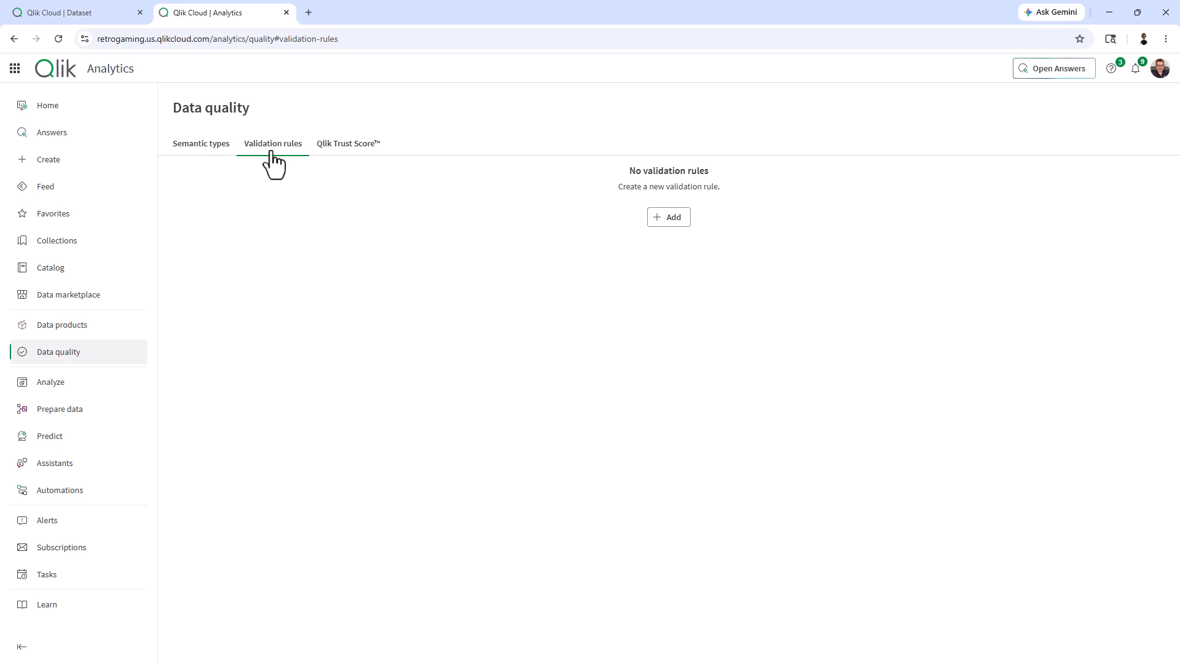
click(678, 218)
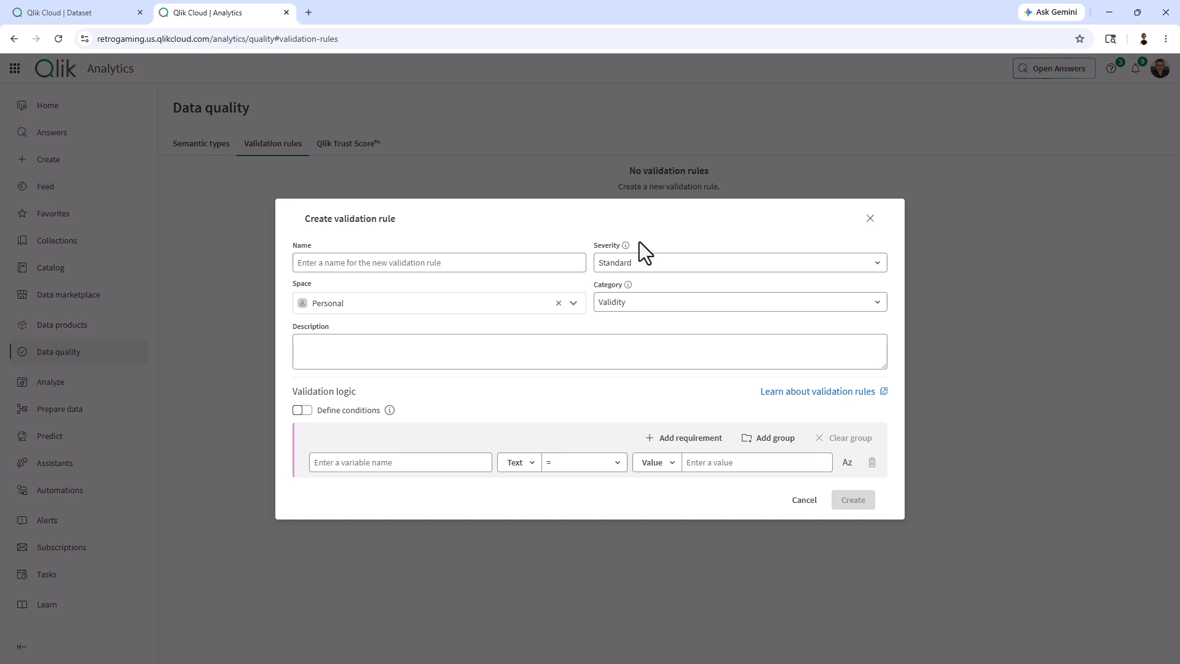
click(516, 263)
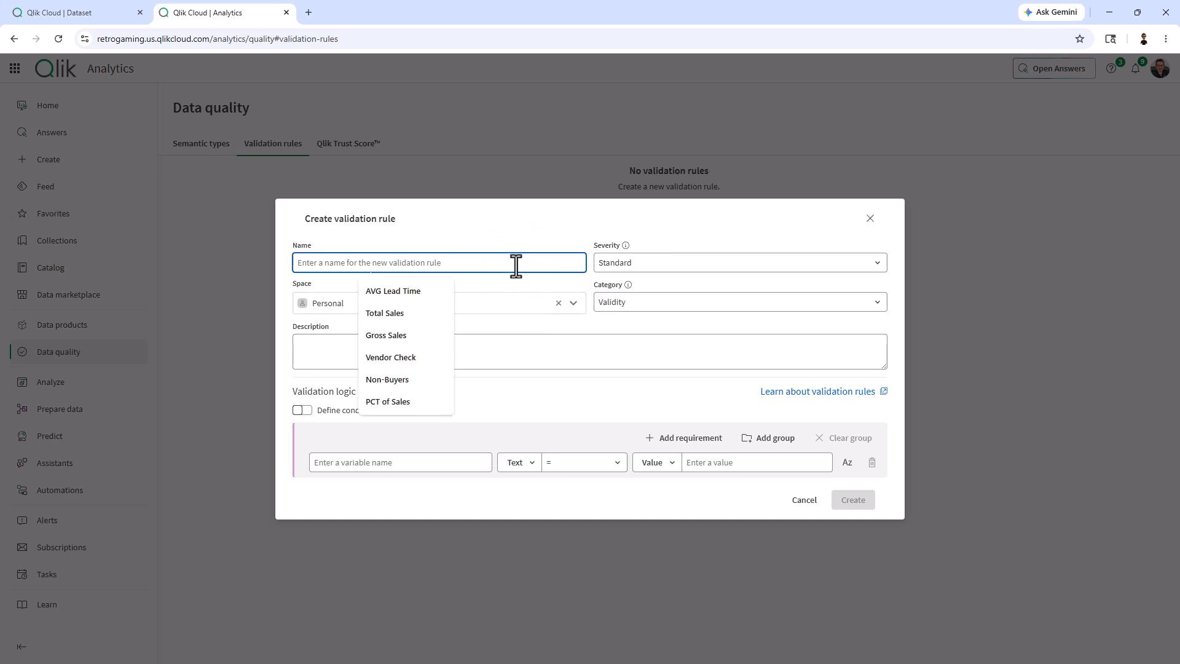
click(434, 356)
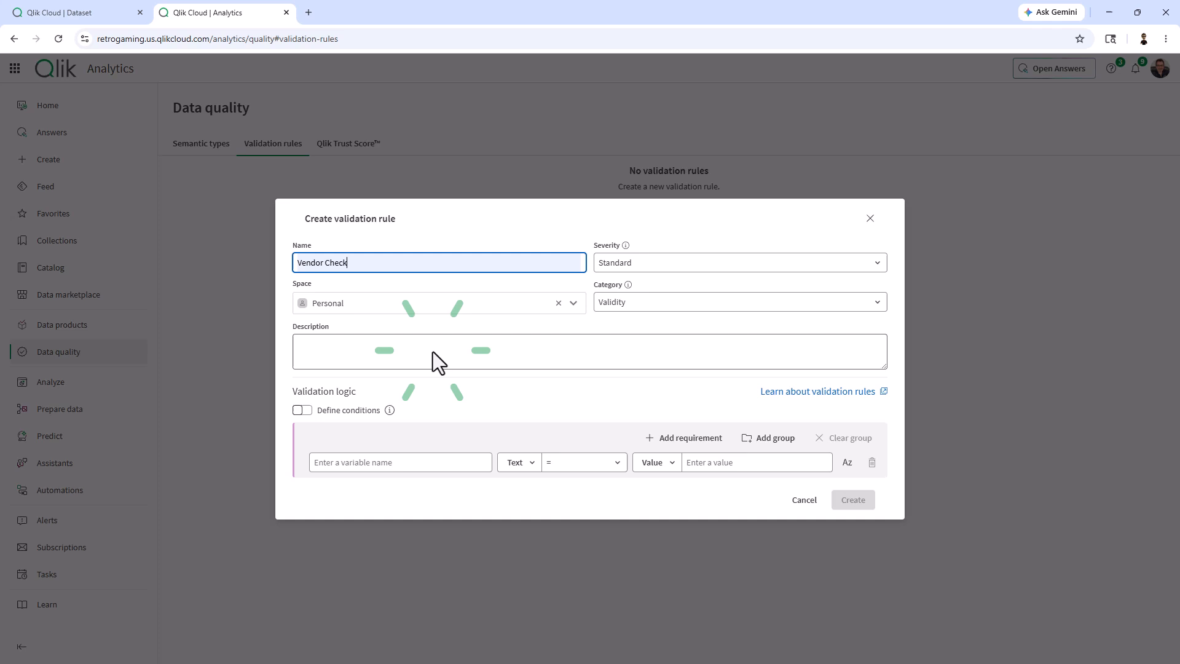
Set the rule's space to Do More with Qlik, keeping the Standard severity.
click(707, 263)
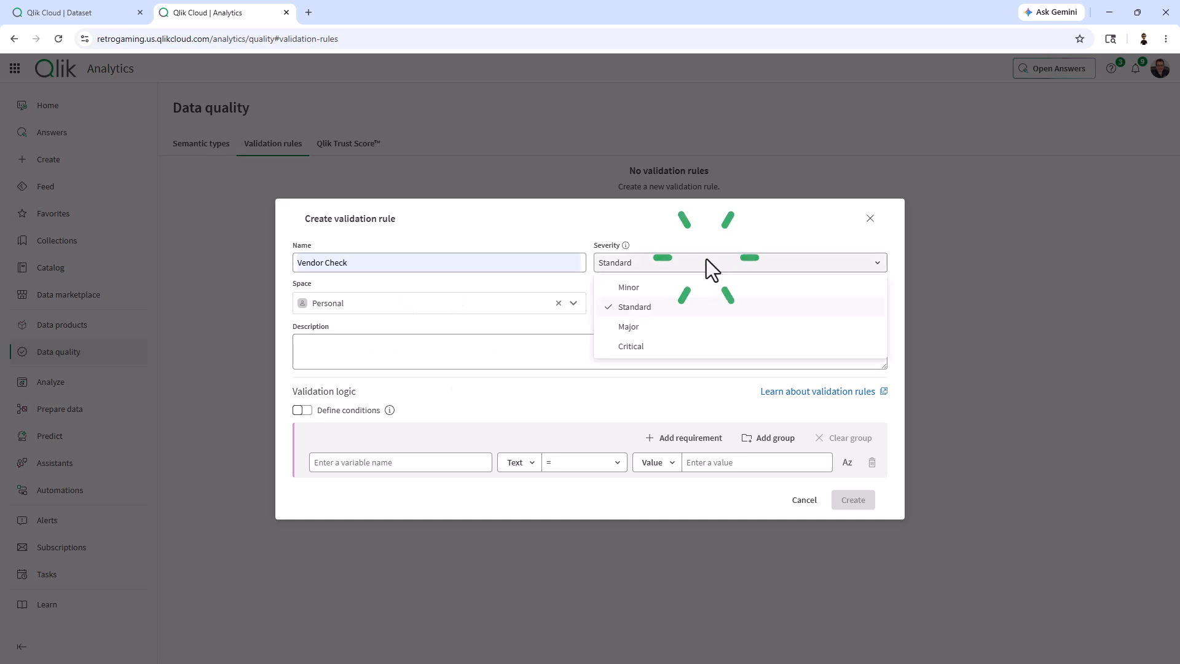
click(650, 235)
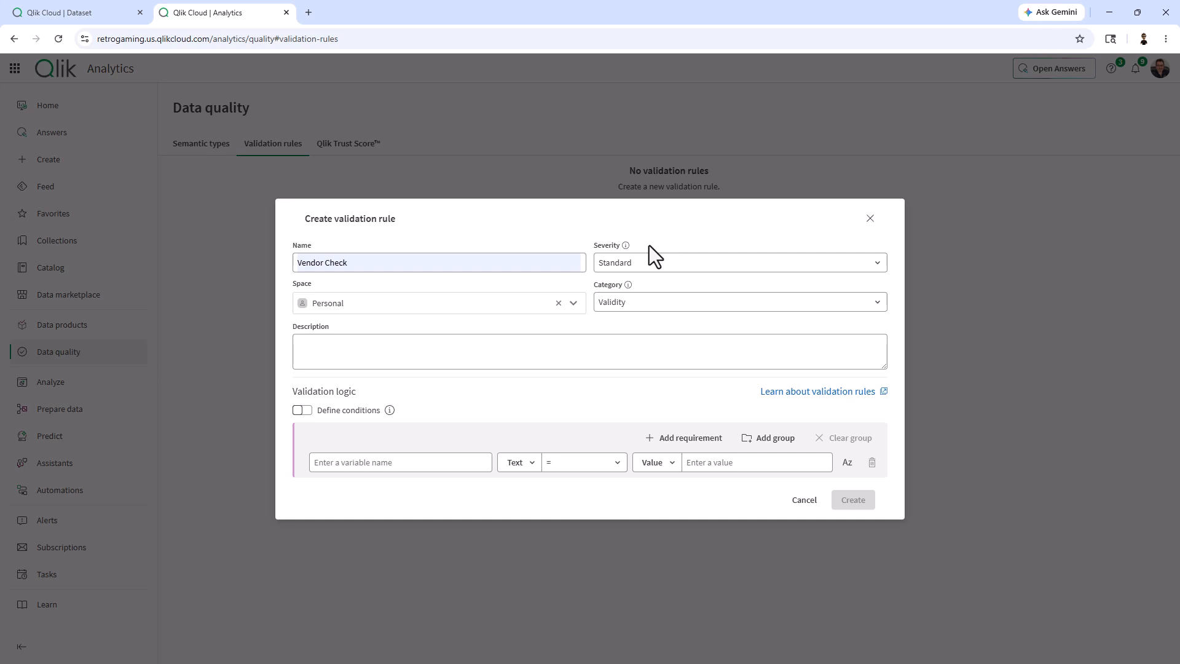
click(574, 306)
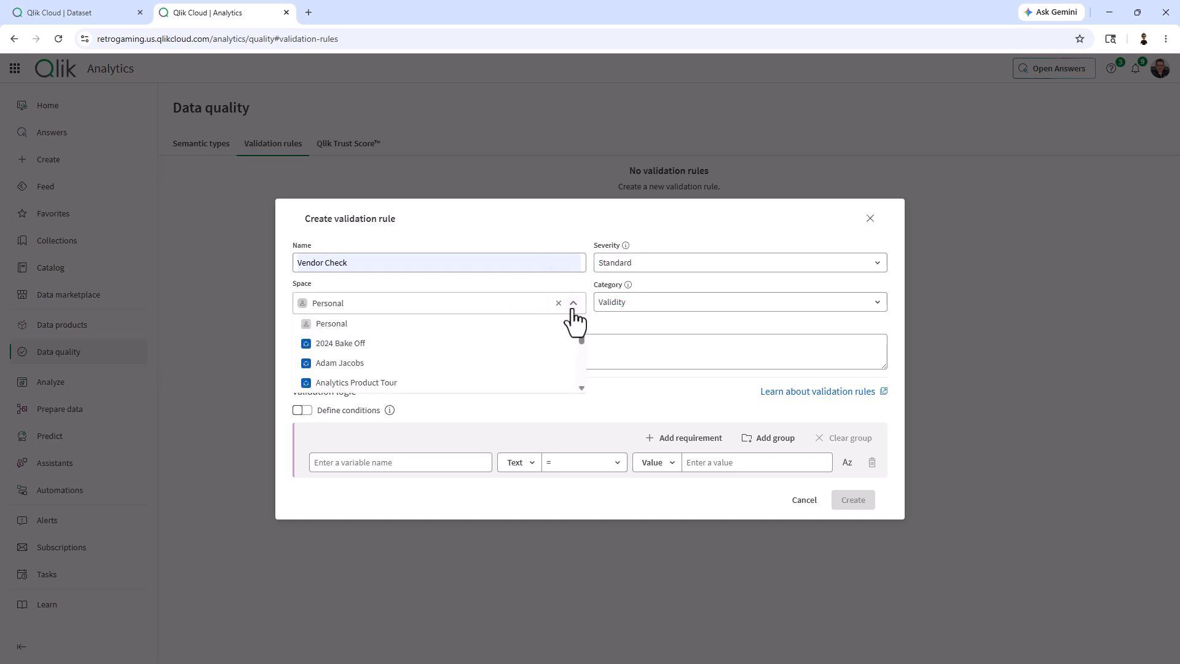
scroll(548, 348, down, 10)
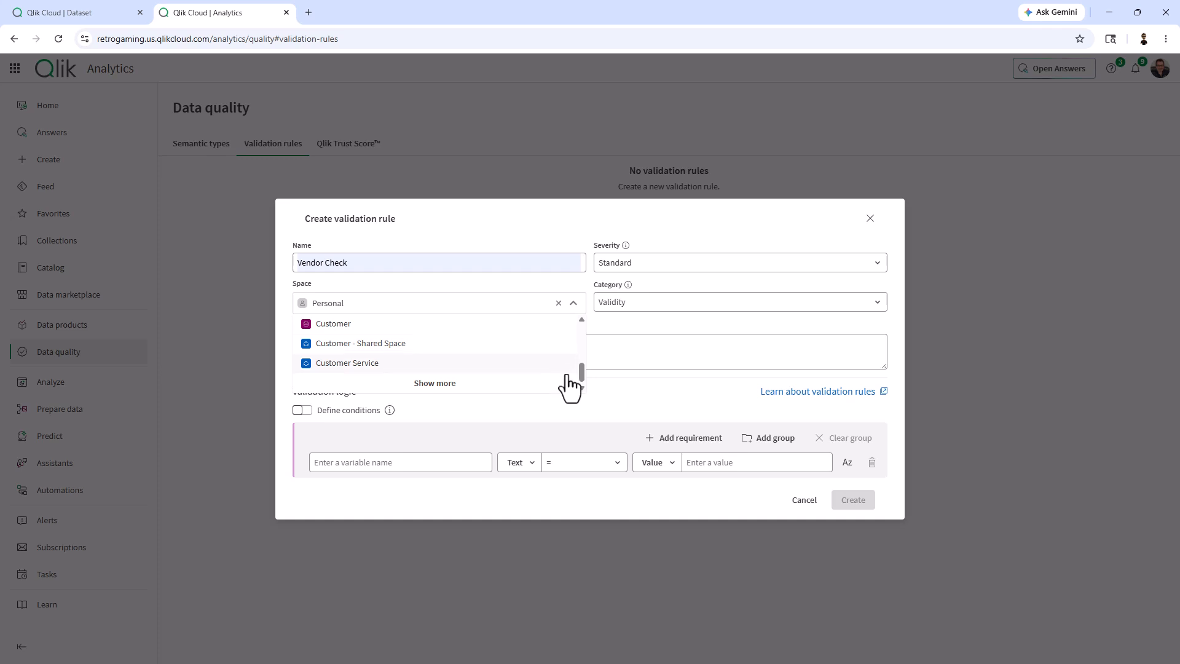
click(462, 387)
scroll(440, 366, down, 3)
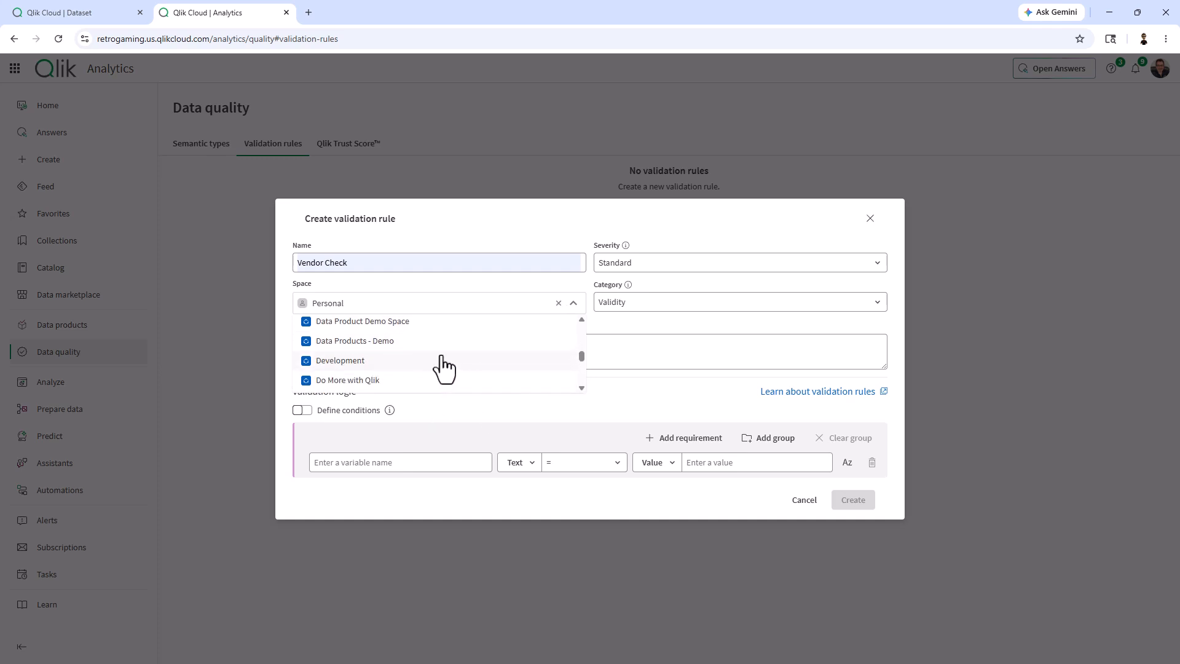
click(413, 367)
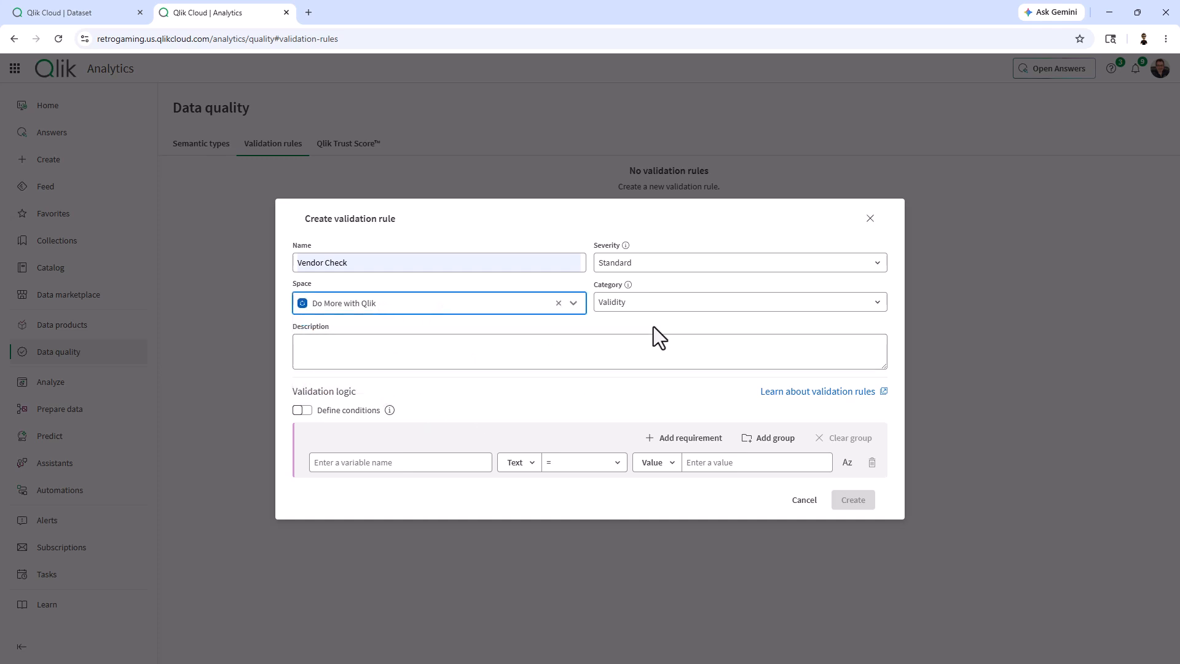
click(523, 345)
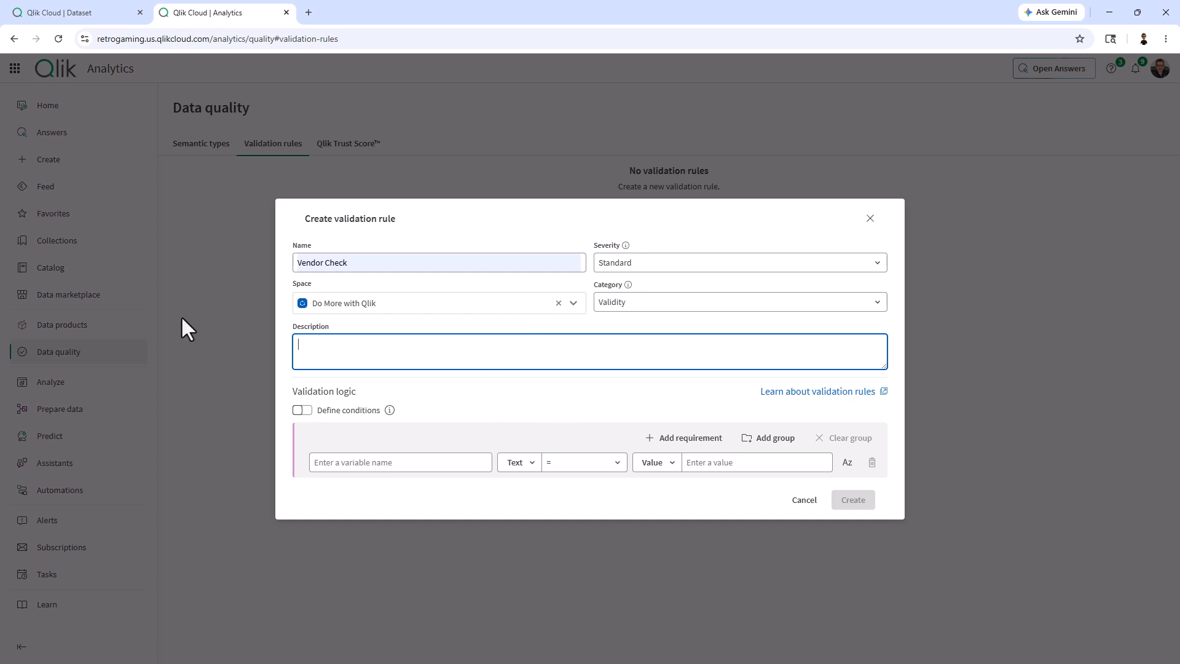
Define the rule's requirement with the variable var_vendor and the text operator Is one of.
click(415, 462)
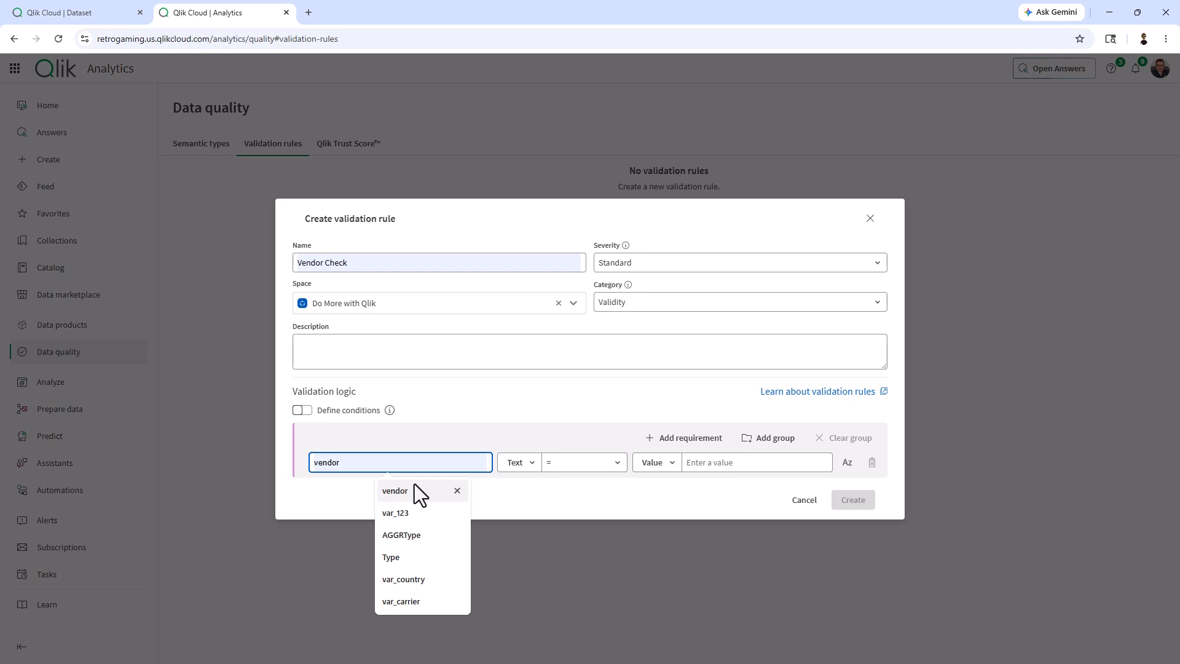
text(var_vendor)
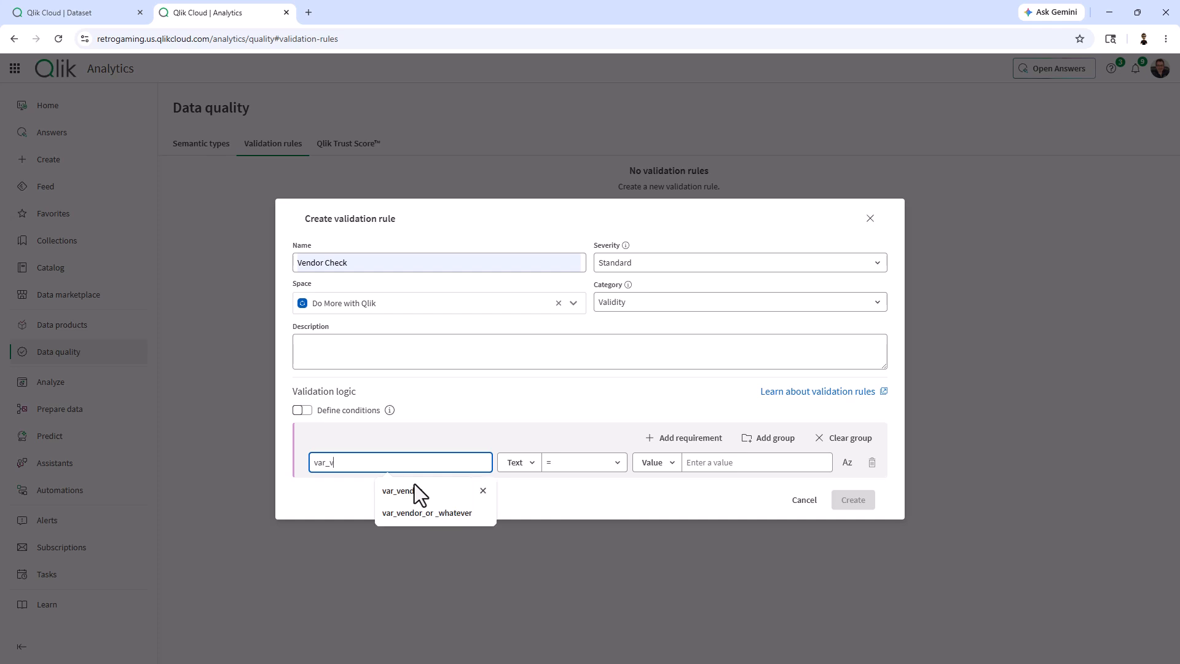
click(472, 409)
click(535, 467)
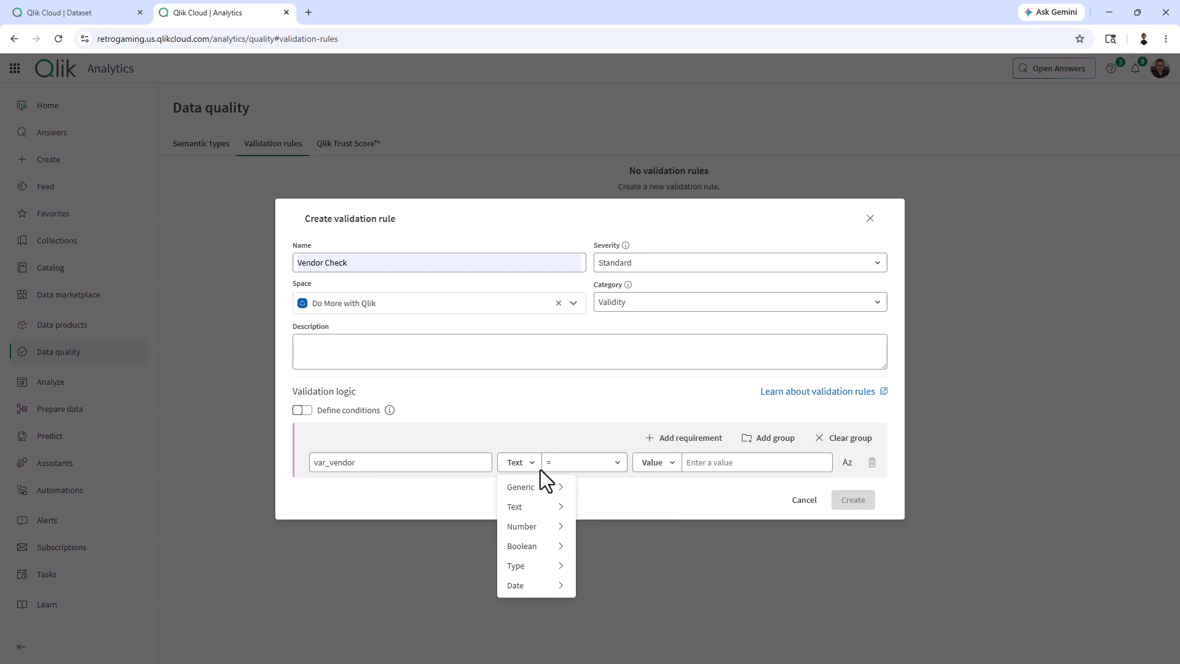
mouse_move(549, 497)
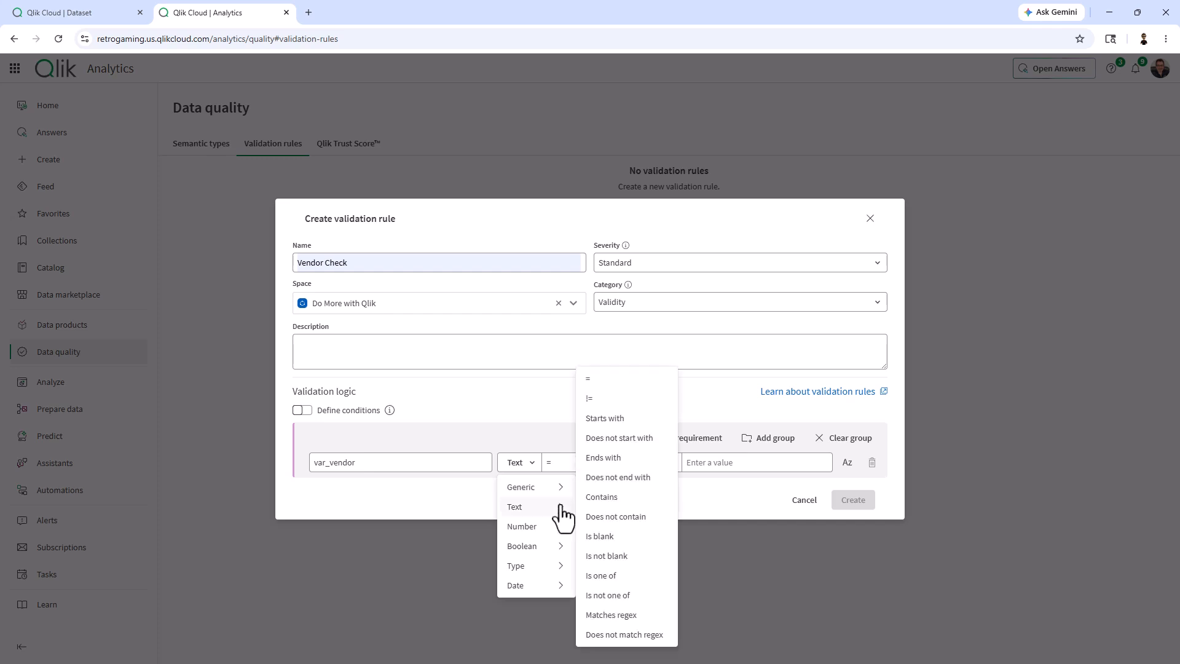
click(627, 576)
Add RetroGameBoyz and RetroGameBoyz LLC as the allowed values and create the validation rule.
click(781, 461)
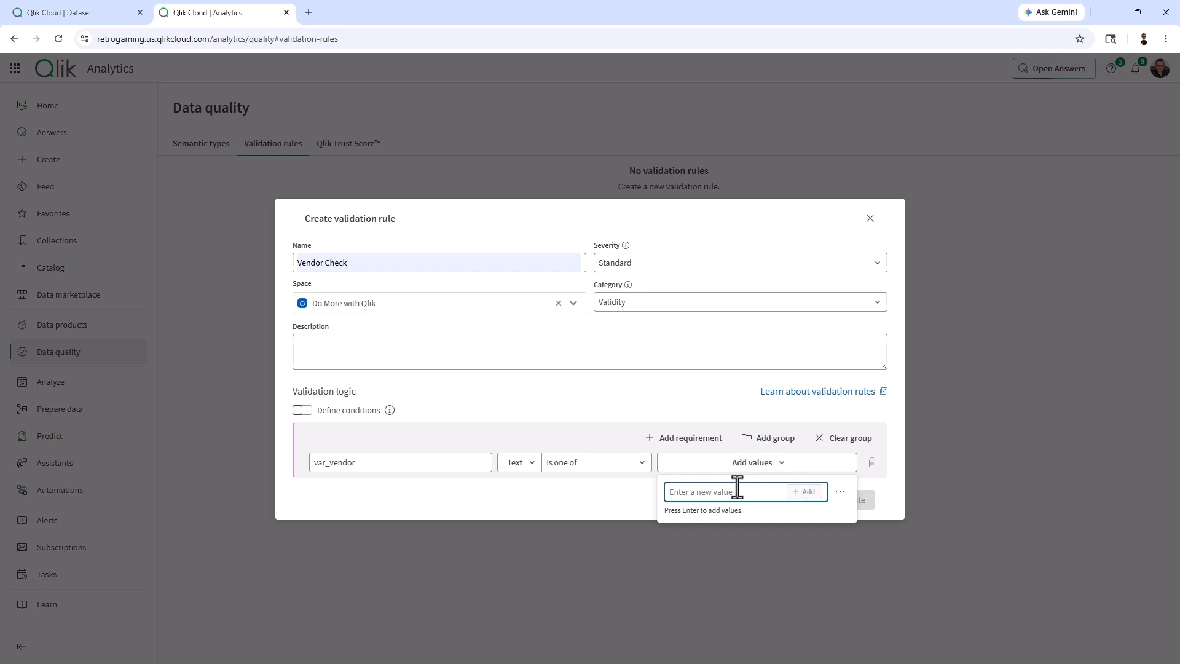
text(RetroGameBoyz)
click(804, 492)
text(RetroGameBoyz LLC)
key(Return)
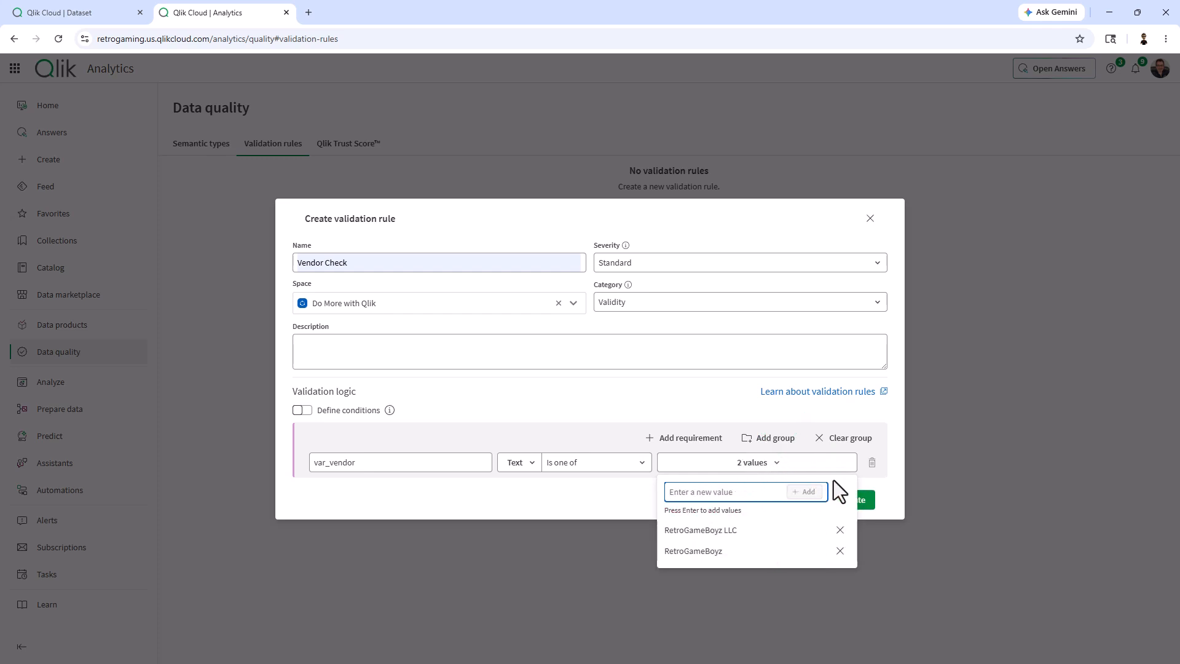
click(877, 481)
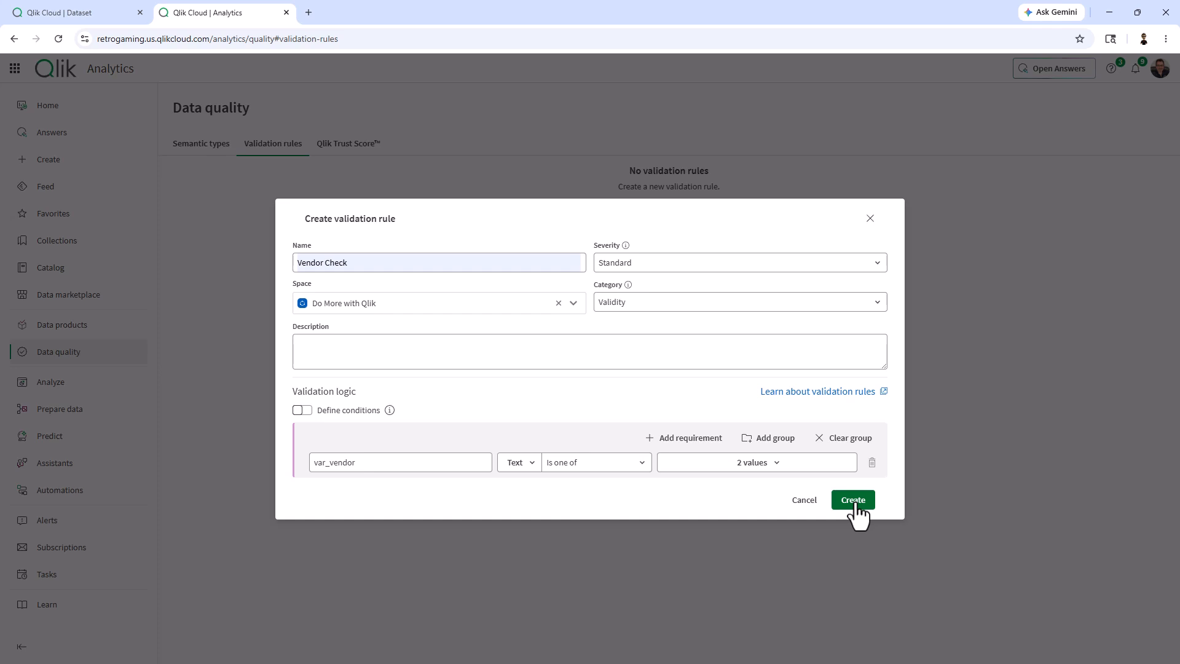
click(853, 500)
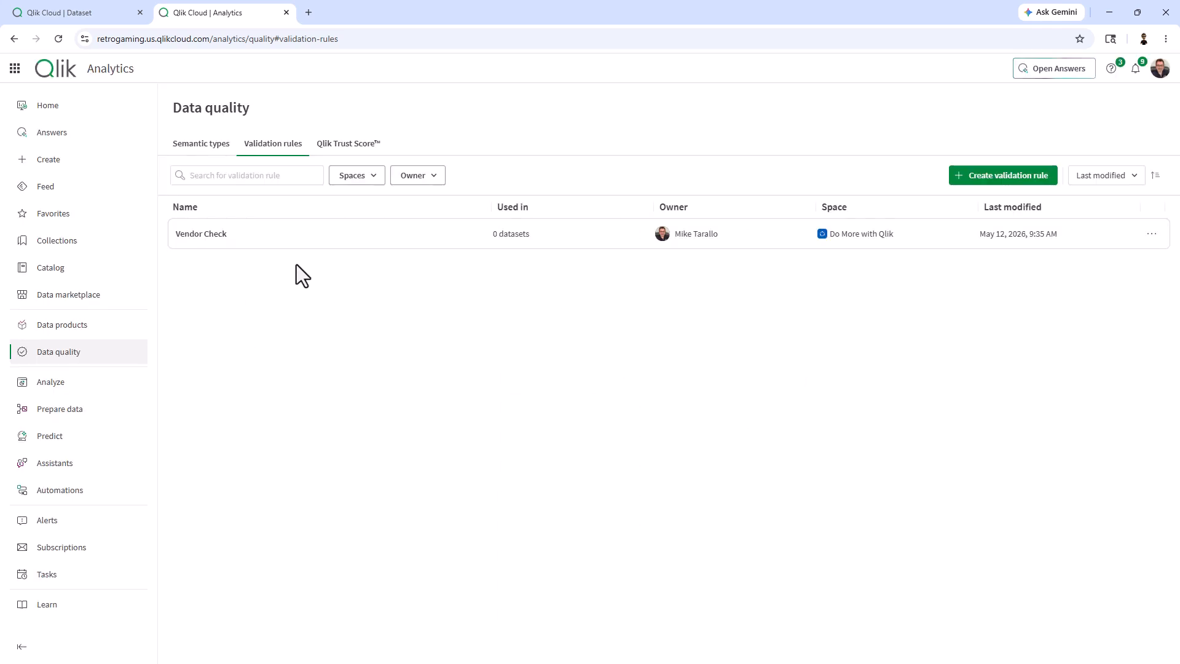
Return to the line_items_and fulfillment_combined.qvd dataset, reload its list of existing validation rules, and choose Vendor Check as the rule to apply.
click(53, 9)
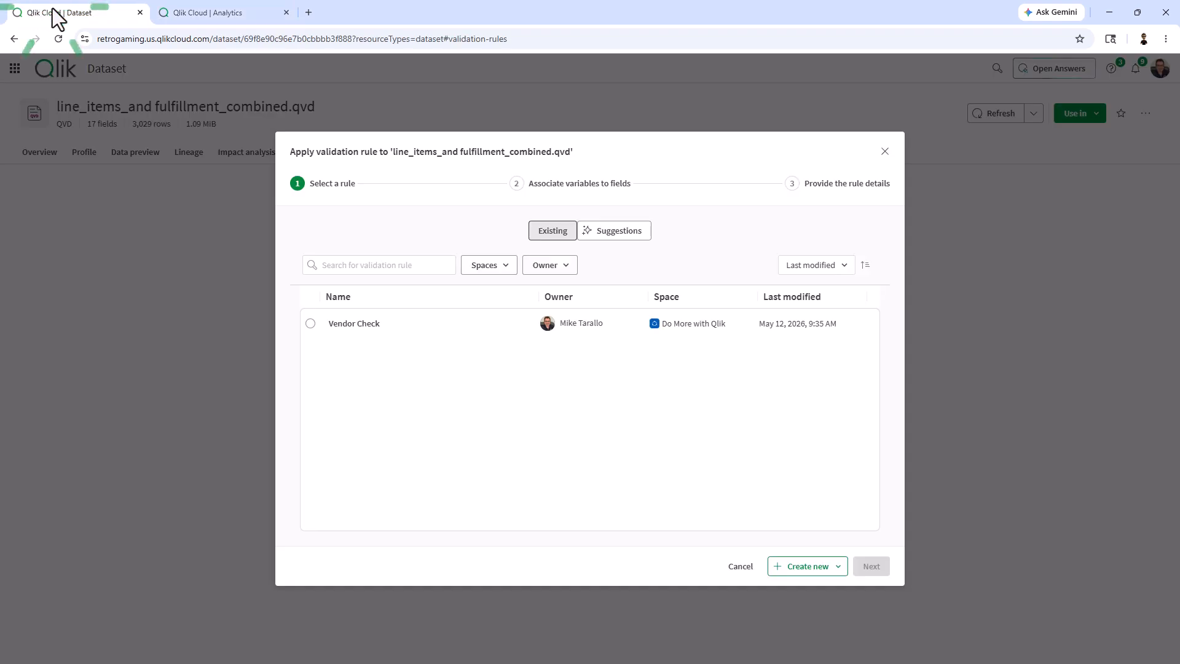
click(741, 566)
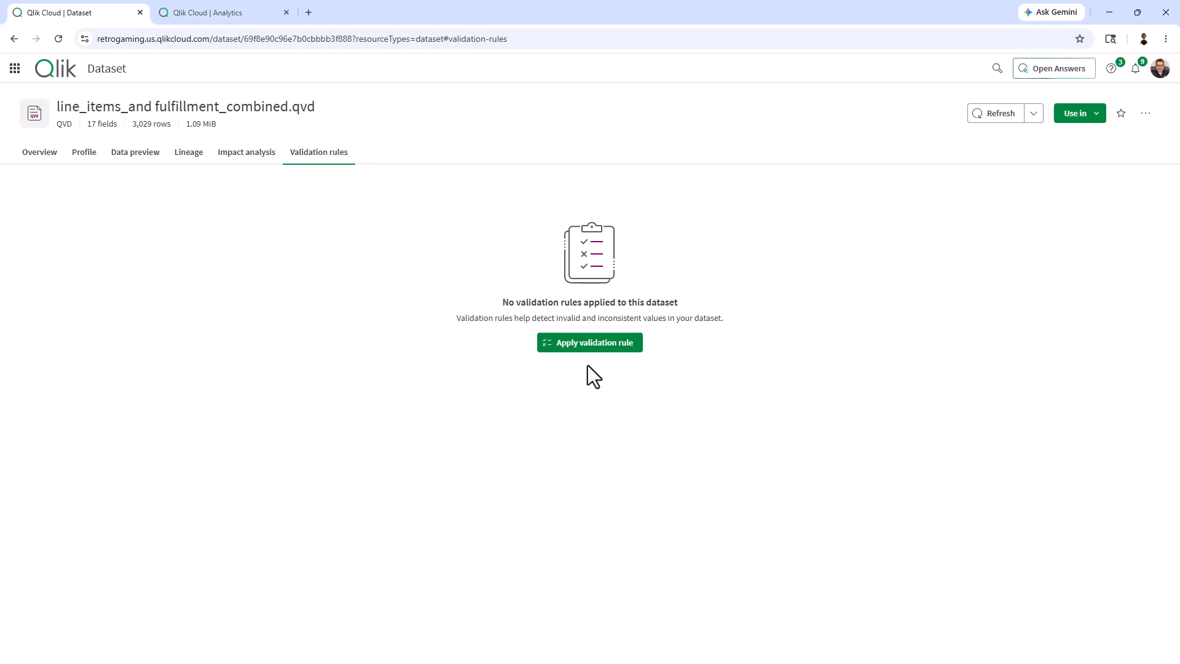
click(597, 347)
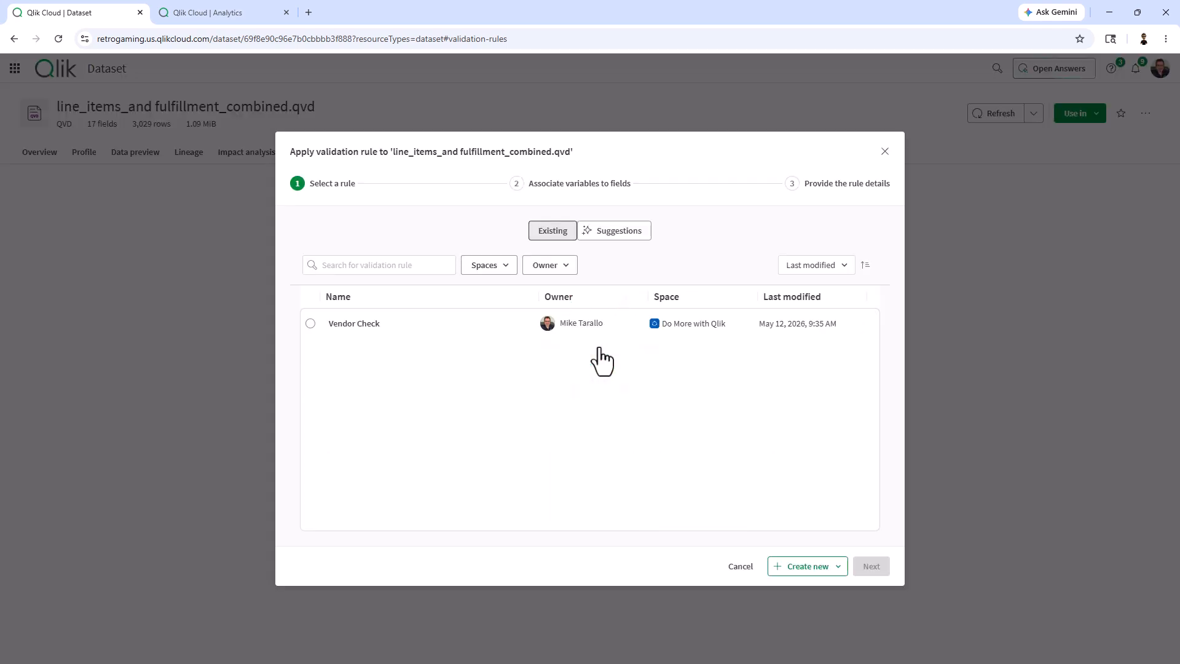
click(311, 323)
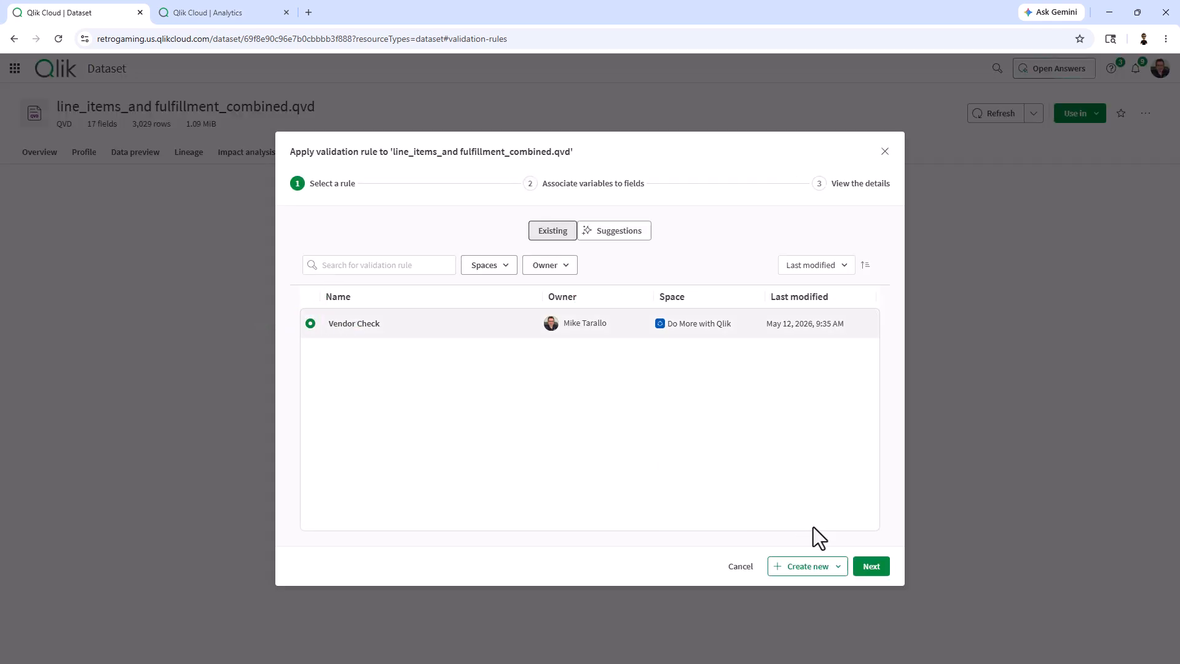
click(872, 566)
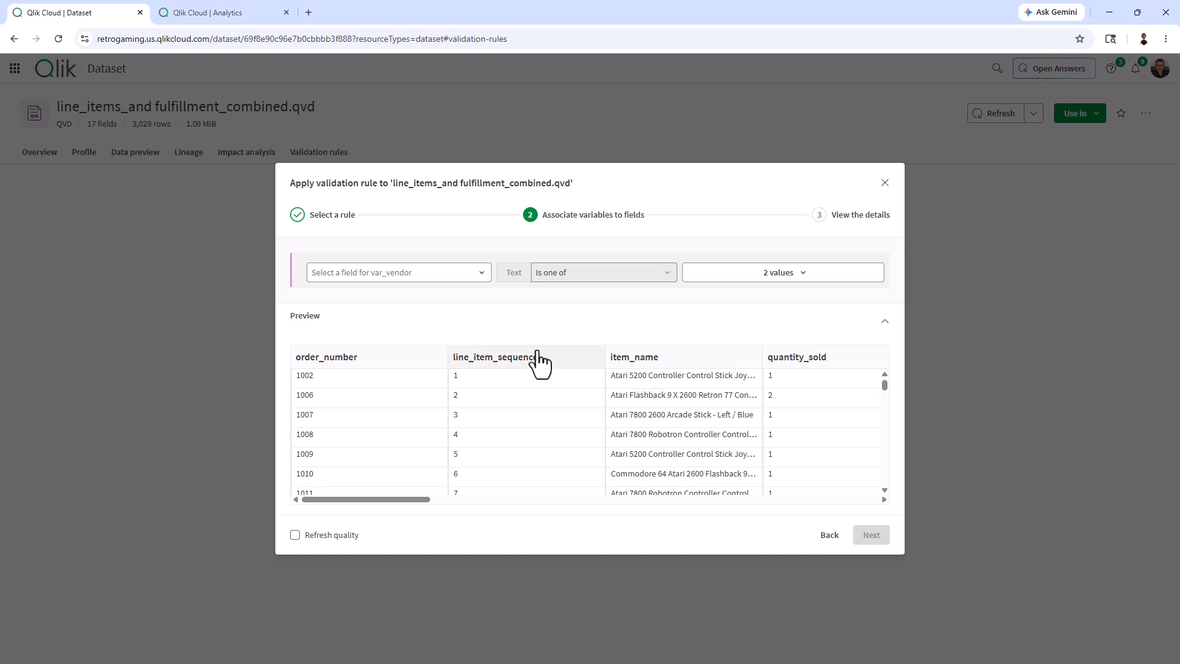
Associate the var_vendor variable with the vendor field and review the rule's allowed values.
click(483, 274)
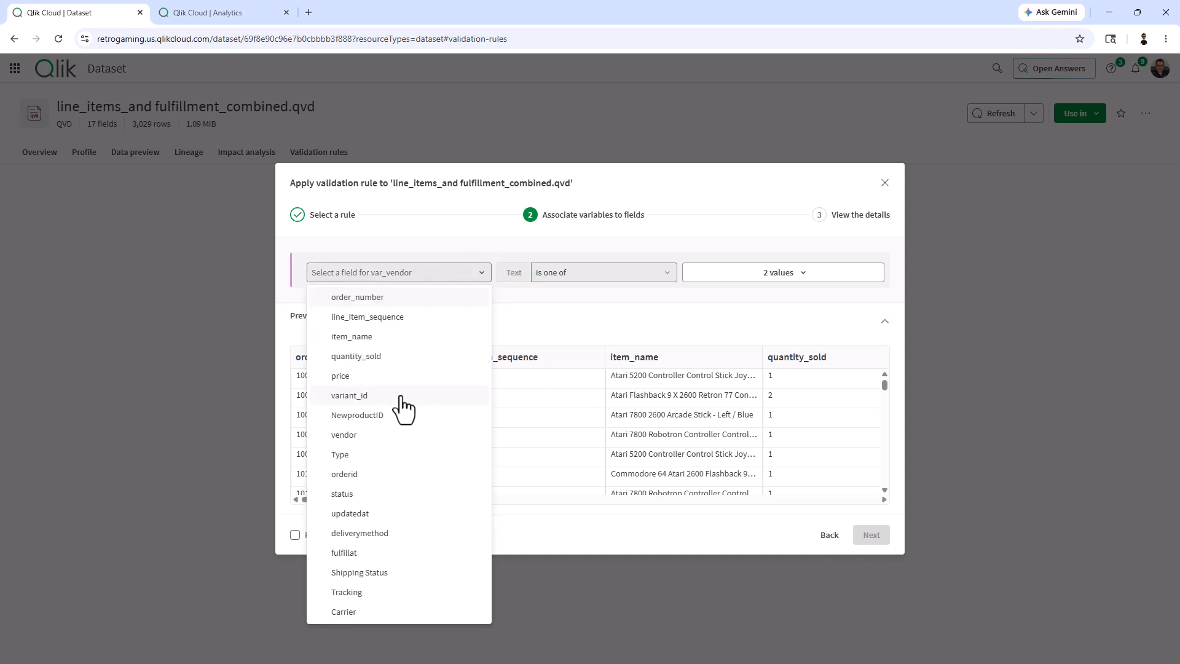
click(383, 435)
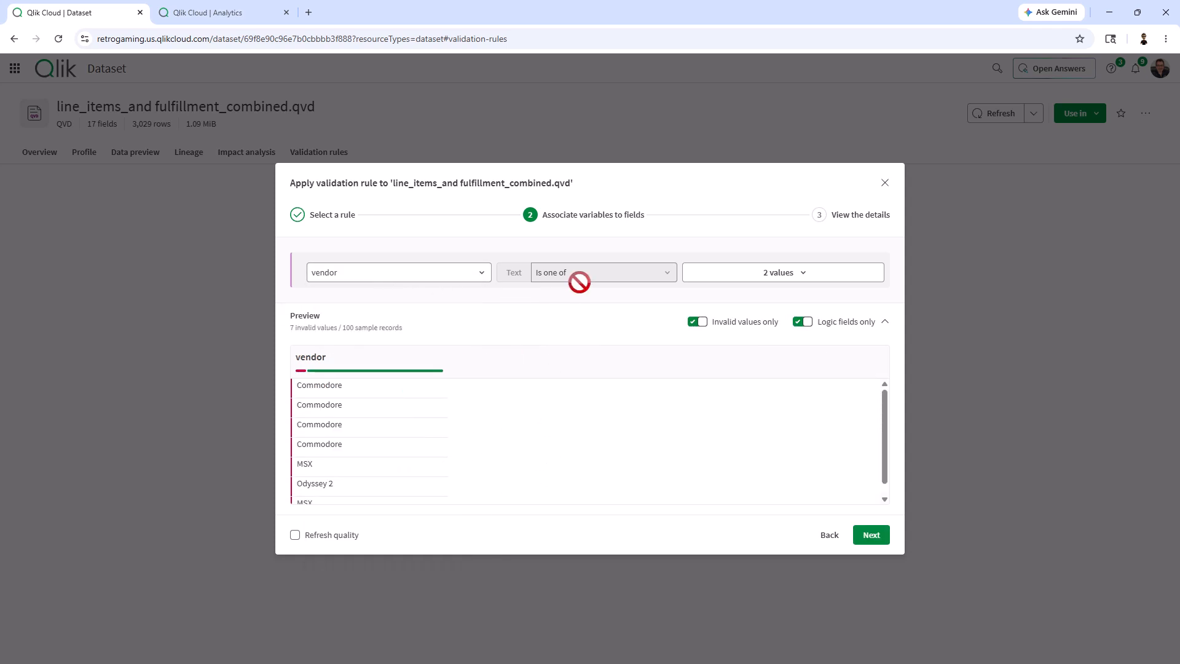
click(769, 277)
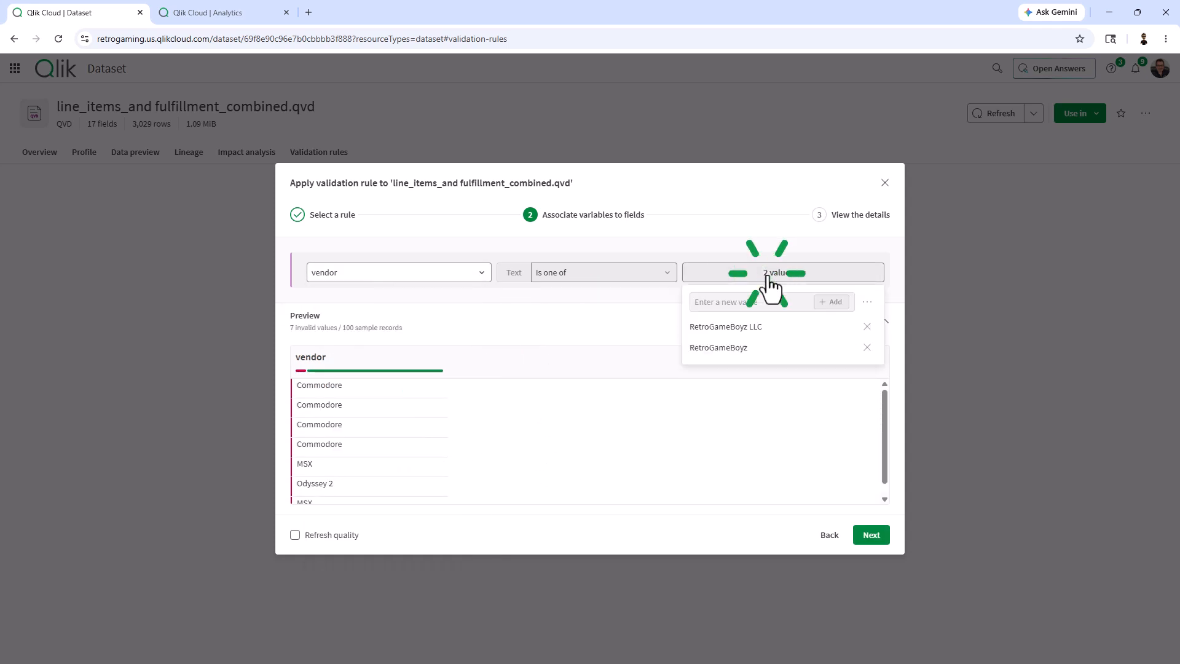
click(496, 360)
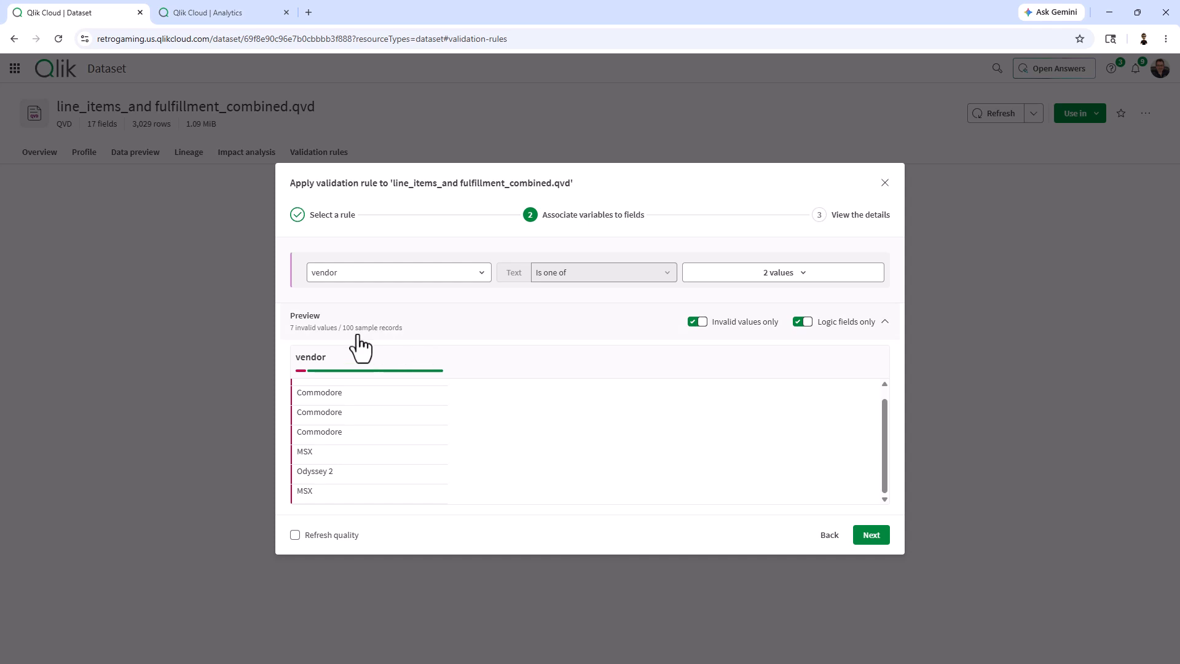
Compare the rule preview with the Invalid values only and Logic fields only filters off and on.
click(696, 322)
click(799, 322)
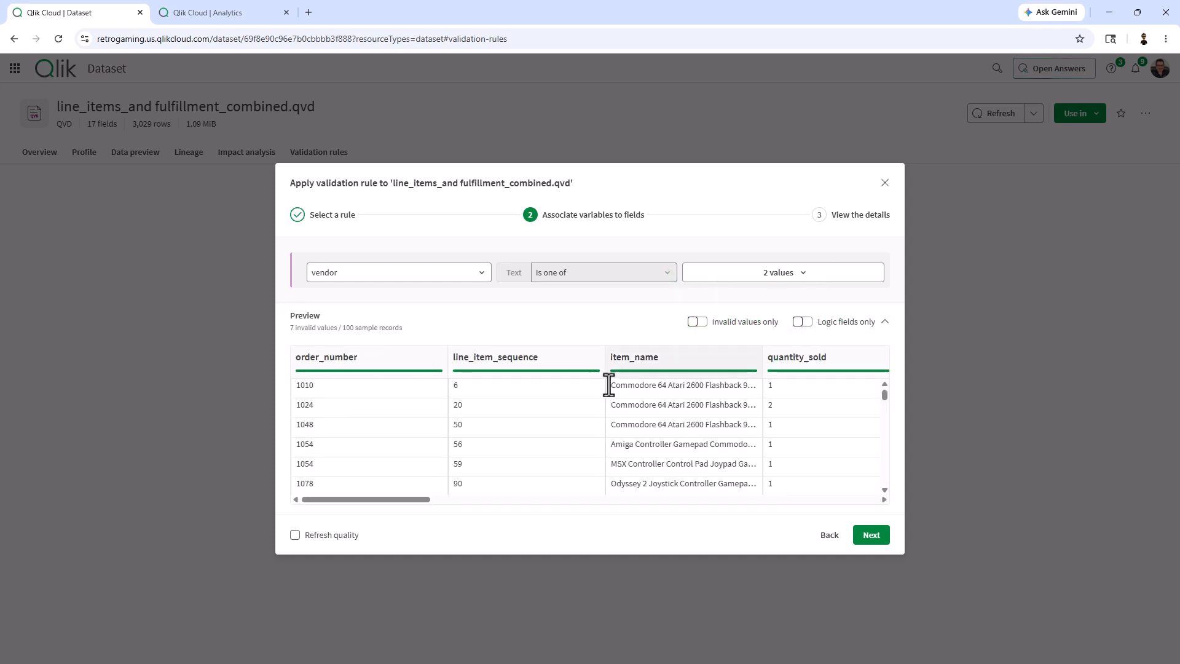
click(697, 322)
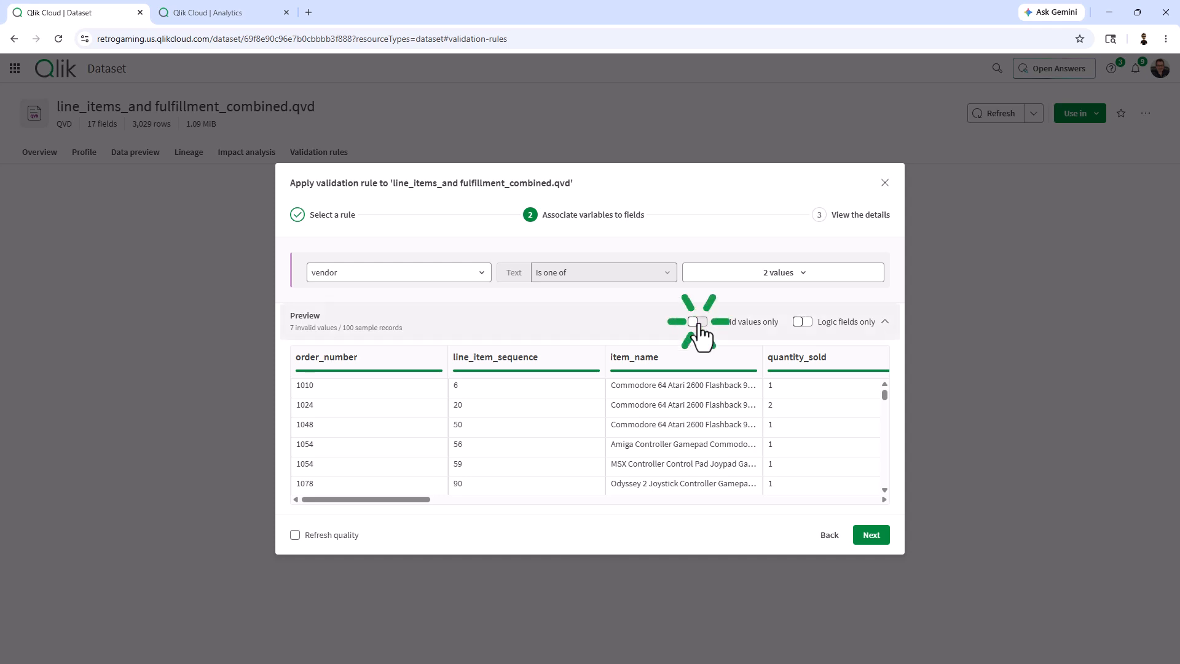
drag(886, 418, 883, 364)
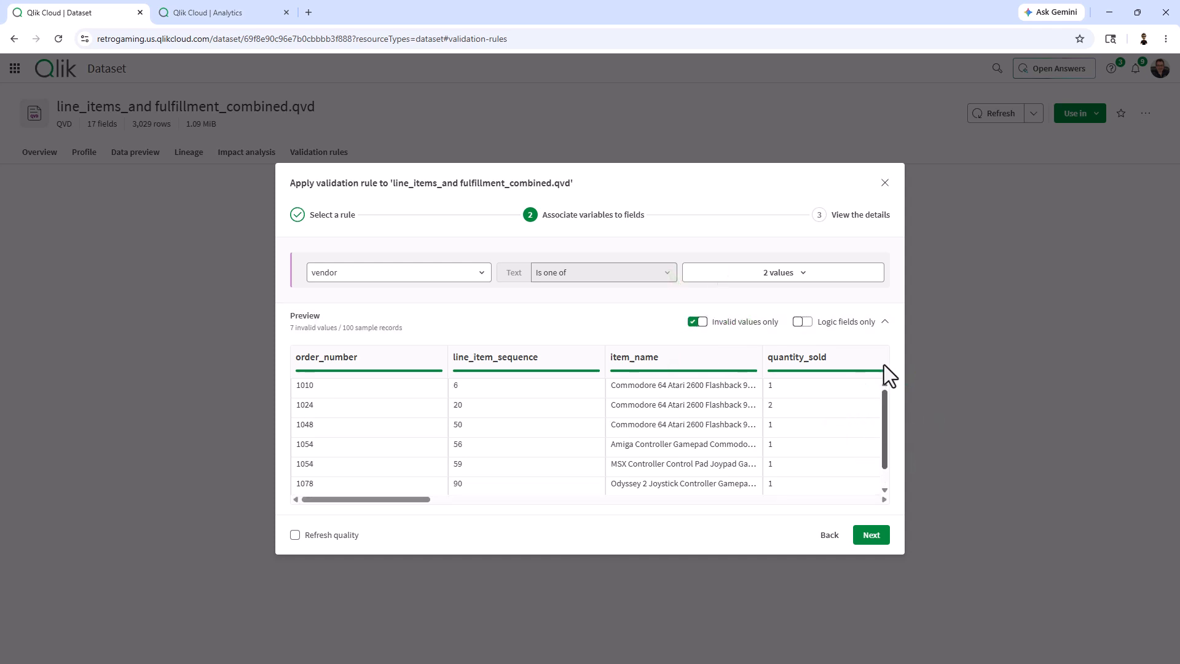
click(802, 322)
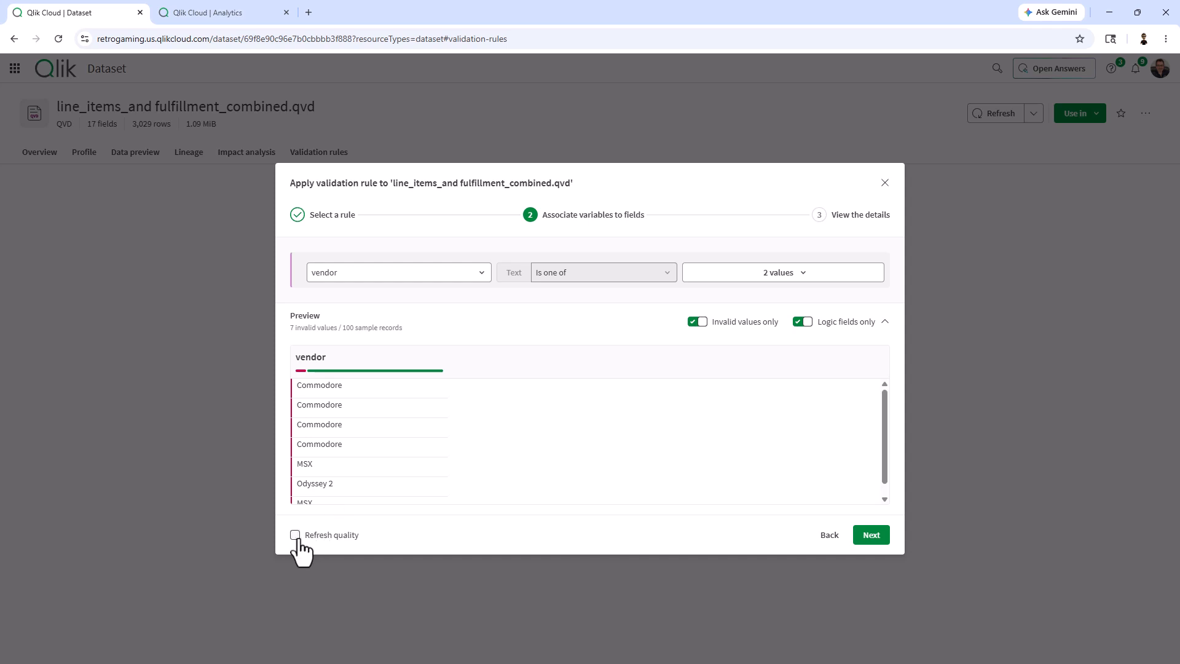
Enable Refresh quality and apply the Vendor Check rule to the dataset with Standard severity and Validity category.
click(332, 536)
click(871, 535)
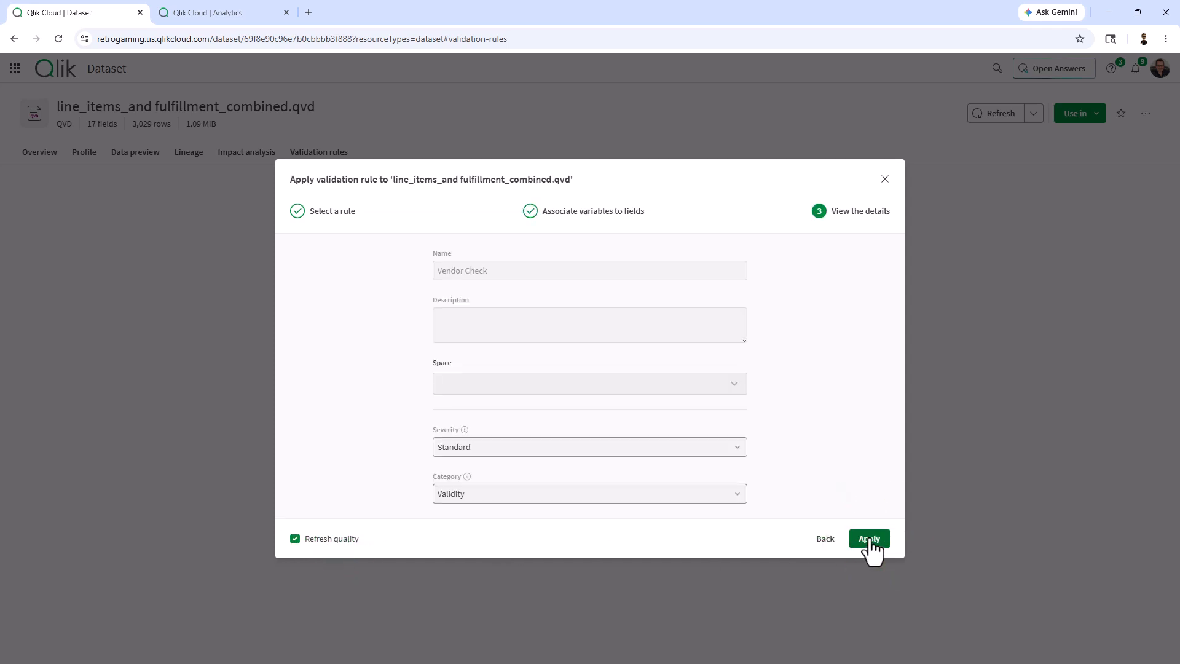
click(882, 537)
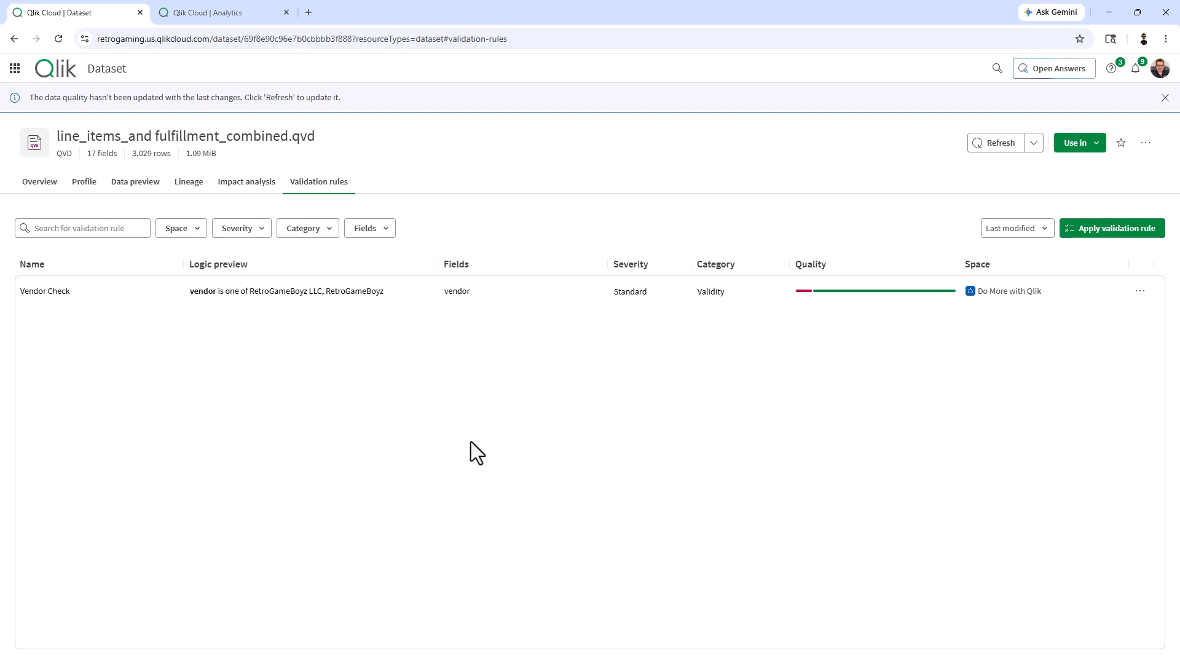
Examine the vendor column in the dataset's data preview for flagged values, and check the sample size settings for quality and profiling.
click(148, 191)
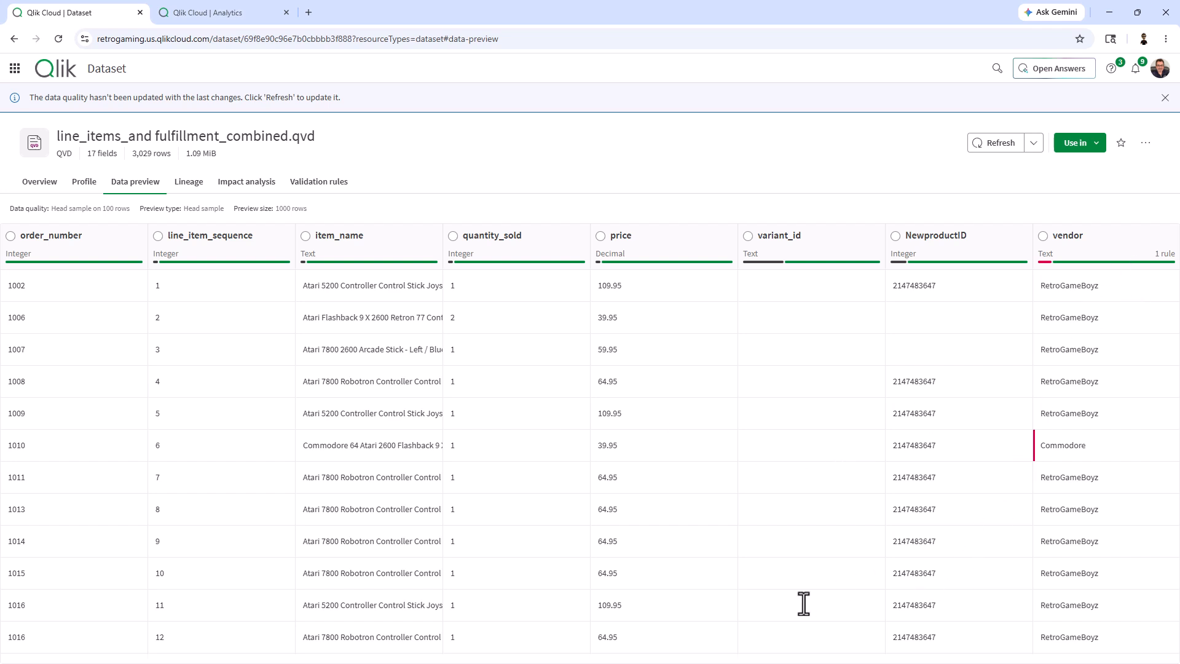
scroll(1129, 298, down, 3)
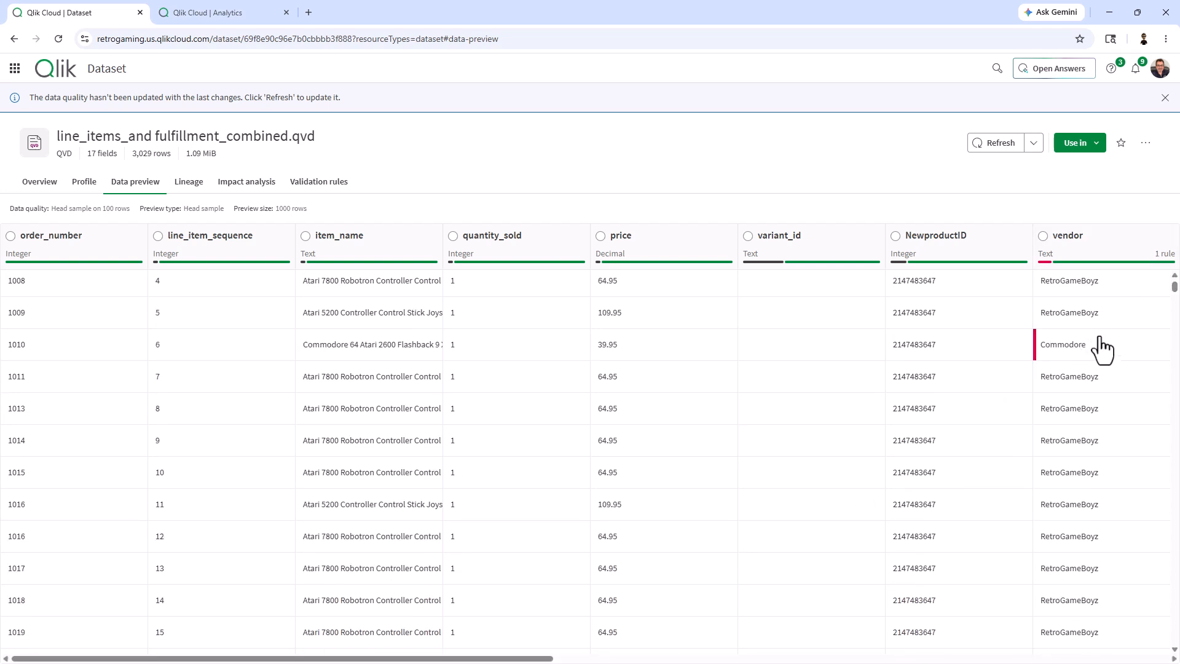
scroll(1098, 337, down, 1)
drag(1173, 283, 1174, 277)
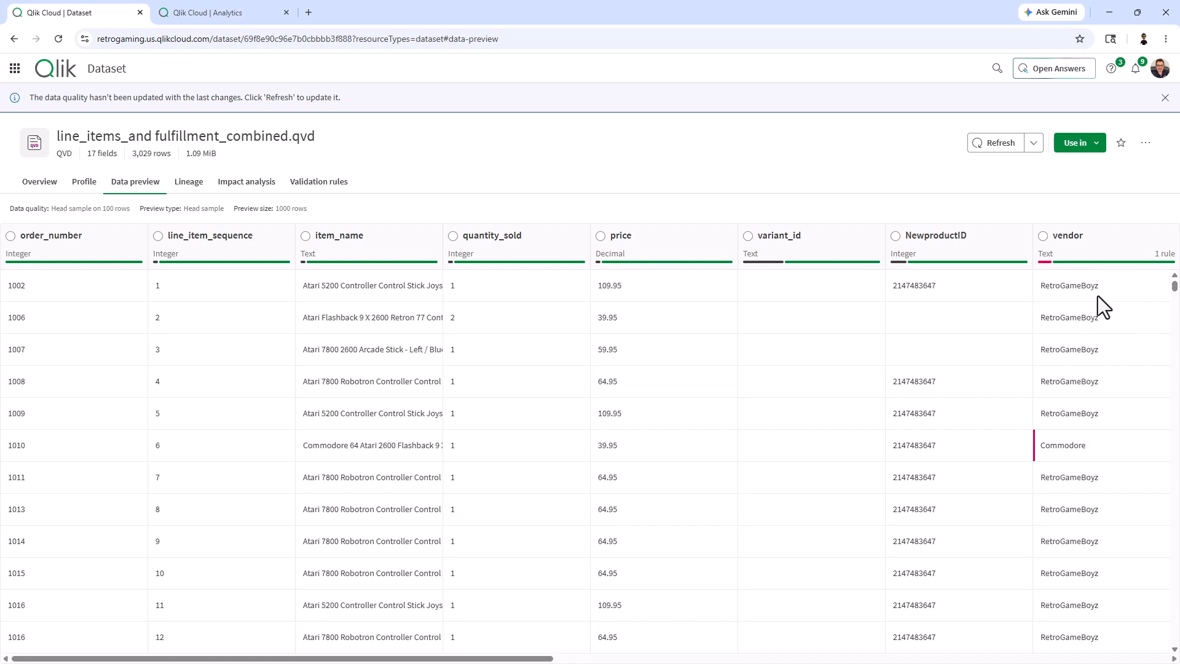
click(1037, 142)
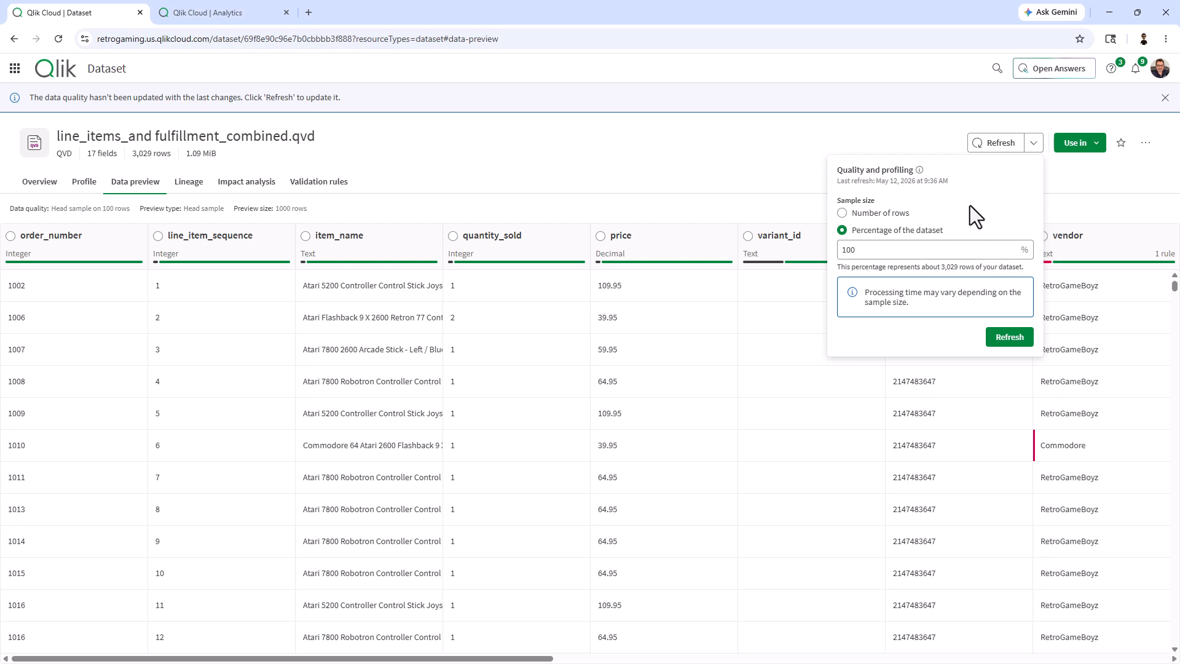
click(1099, 209)
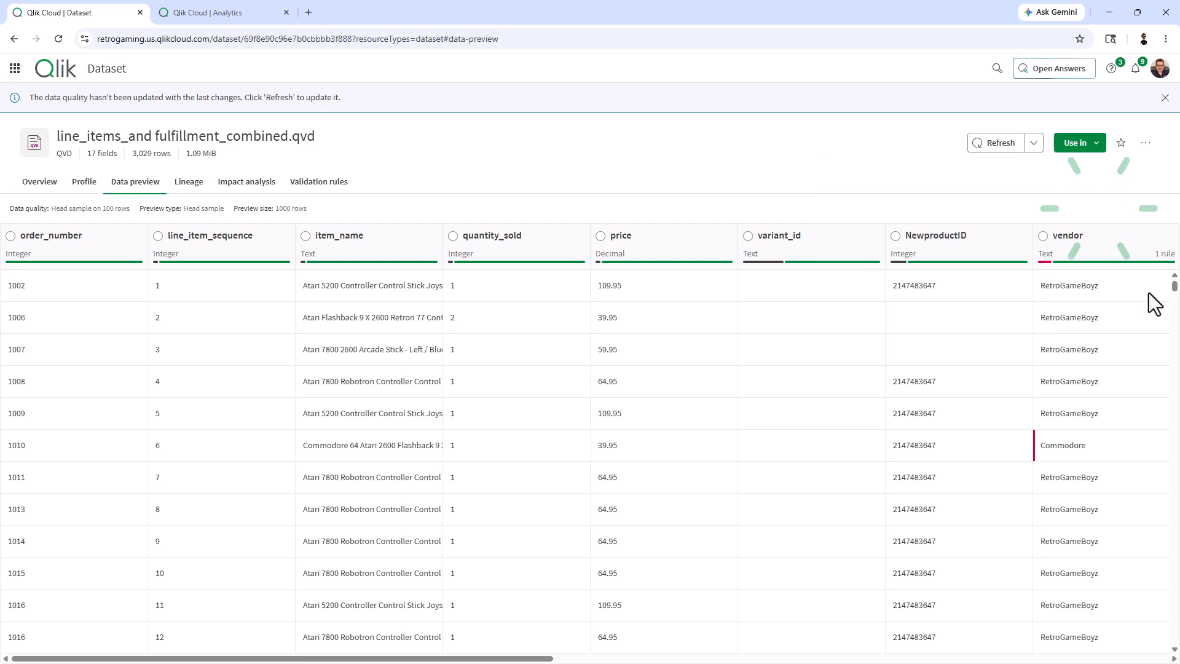
click(1174, 288)
mouse_move(1175, 299)
mouse_down()
mouse_move(1174, 313)
mouse_move(1174, 284)
mouse_up()
Open the vendor field's details and review the Vendor Check rule's association settings, closing them without changes.
click(1114, 264)
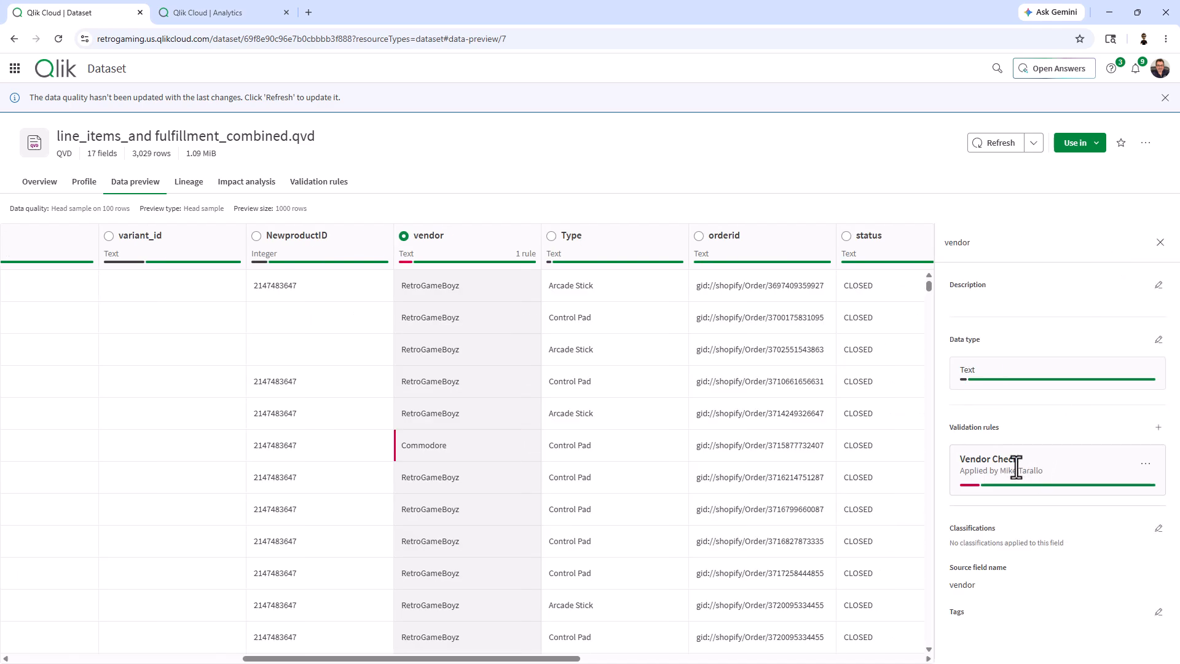
click(1145, 465)
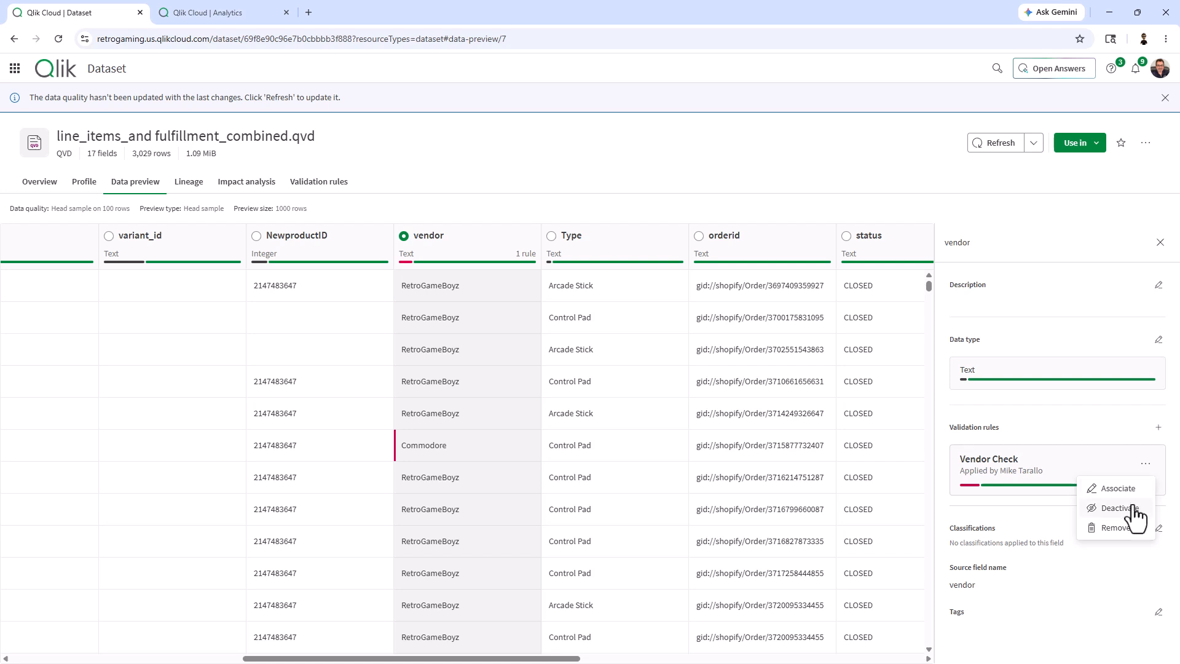
click(1125, 489)
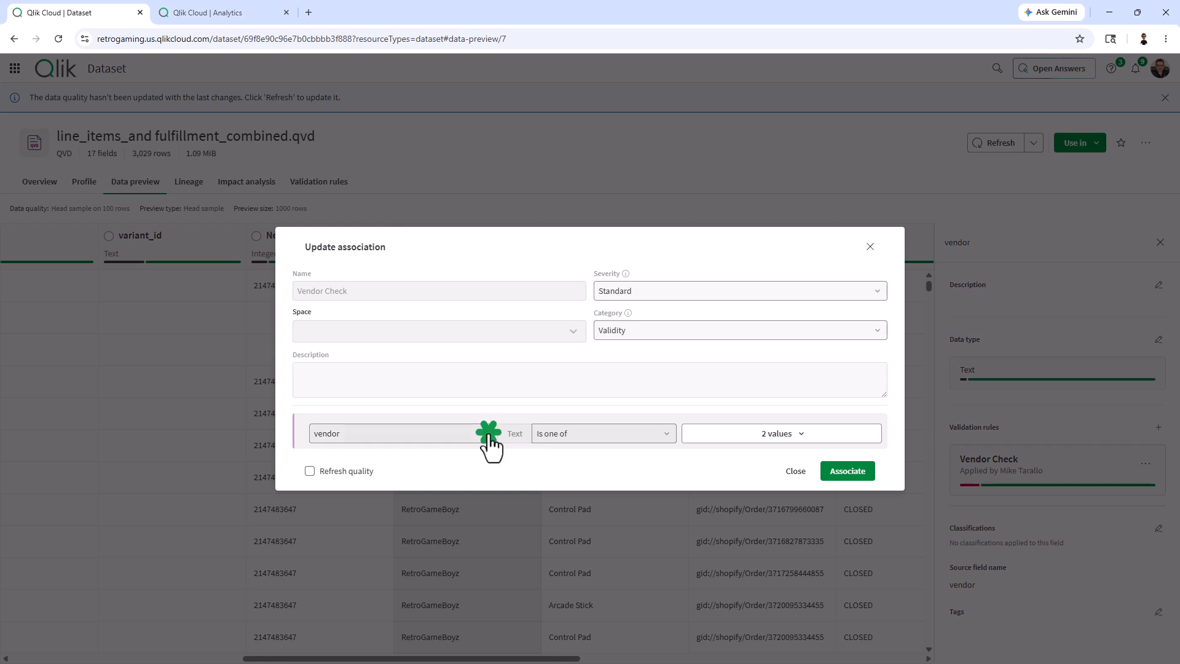
click(488, 435)
click(528, 455)
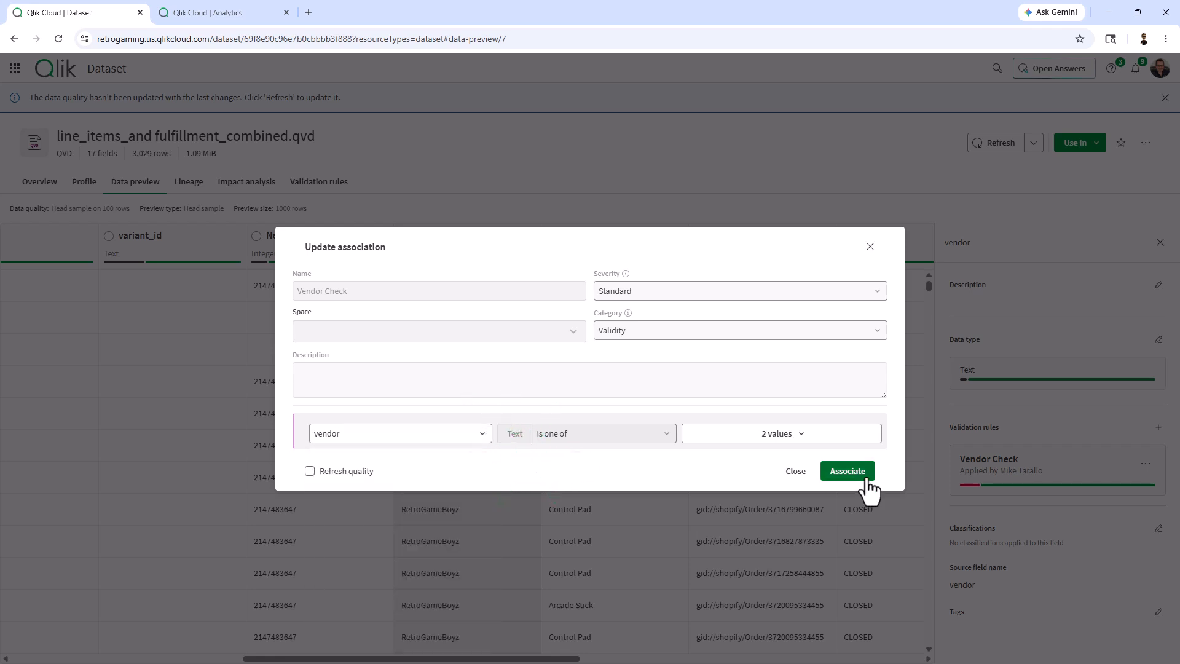
click(796, 475)
Remove the Vendor Check validation rule from the vendor field.
click(1144, 464)
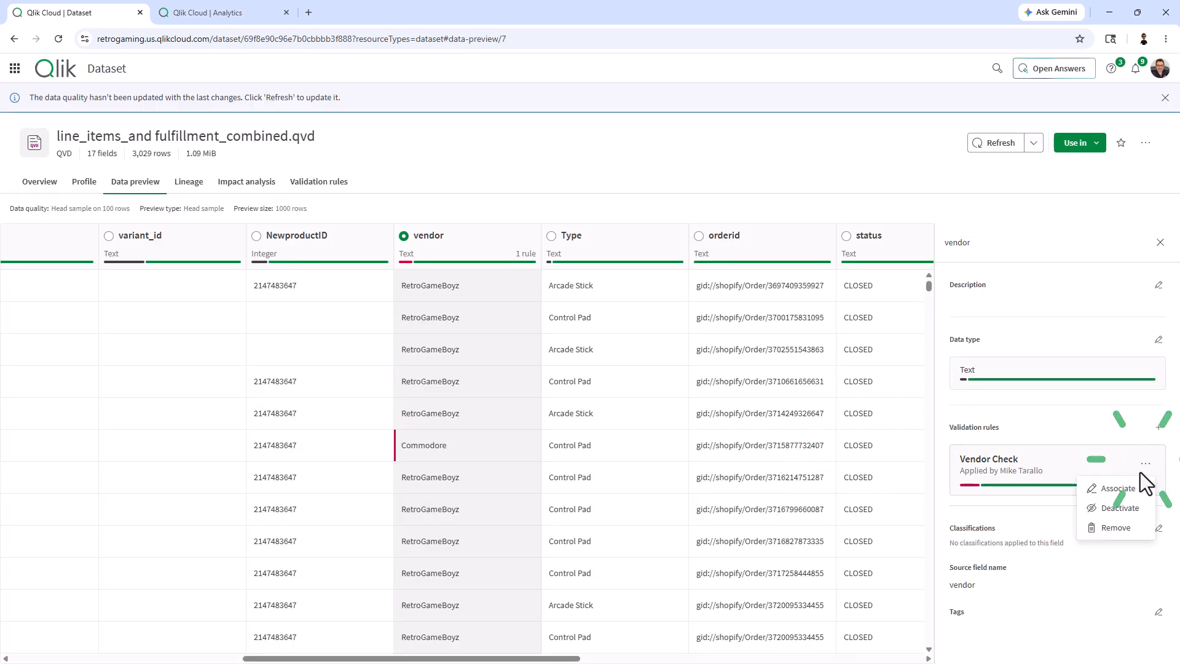
click(1123, 529)
click(681, 393)
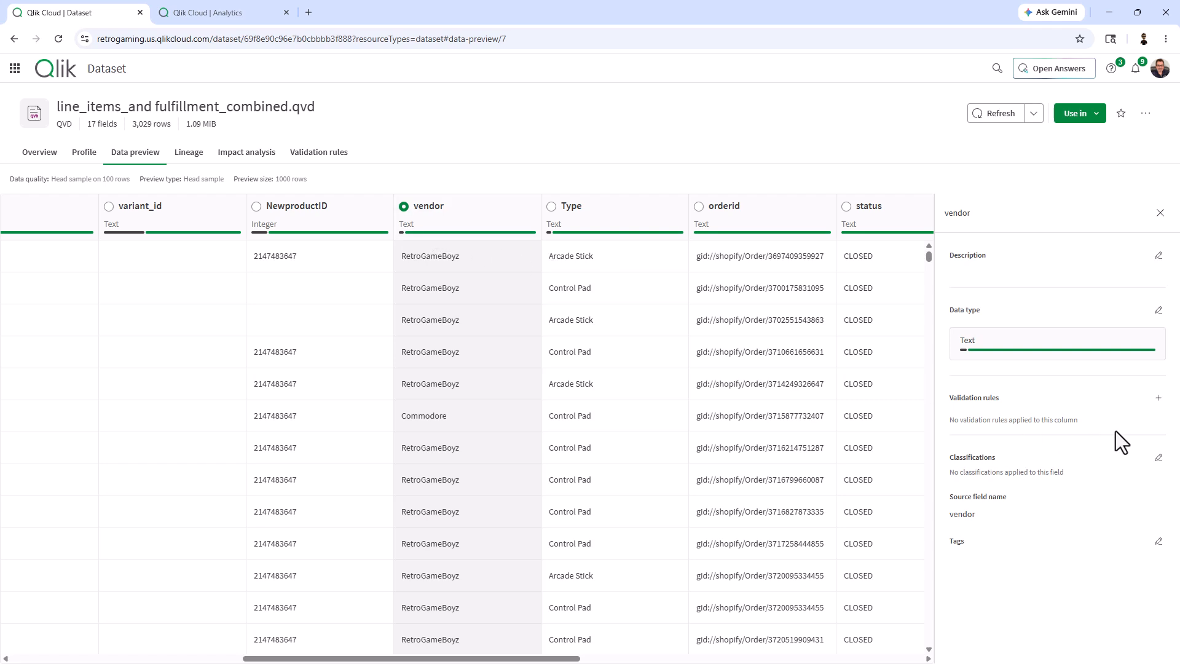
Start applying a validation rule from the vendor field's details and generate AI rule suggestions for the dataset.
click(1159, 398)
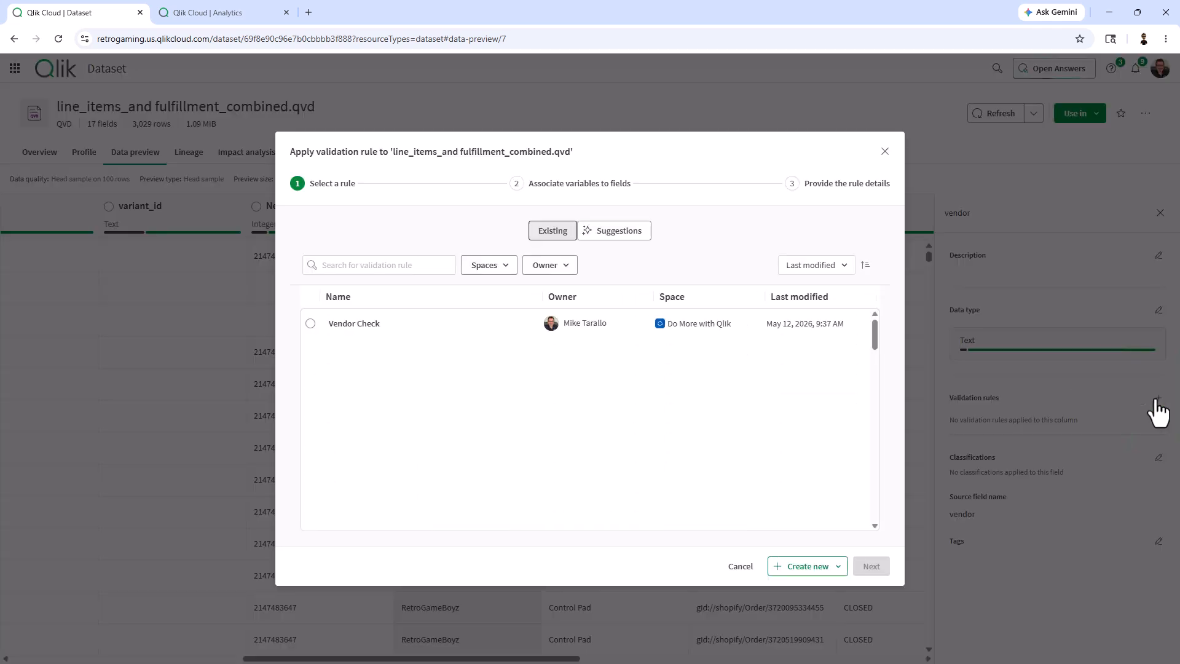
click(310, 324)
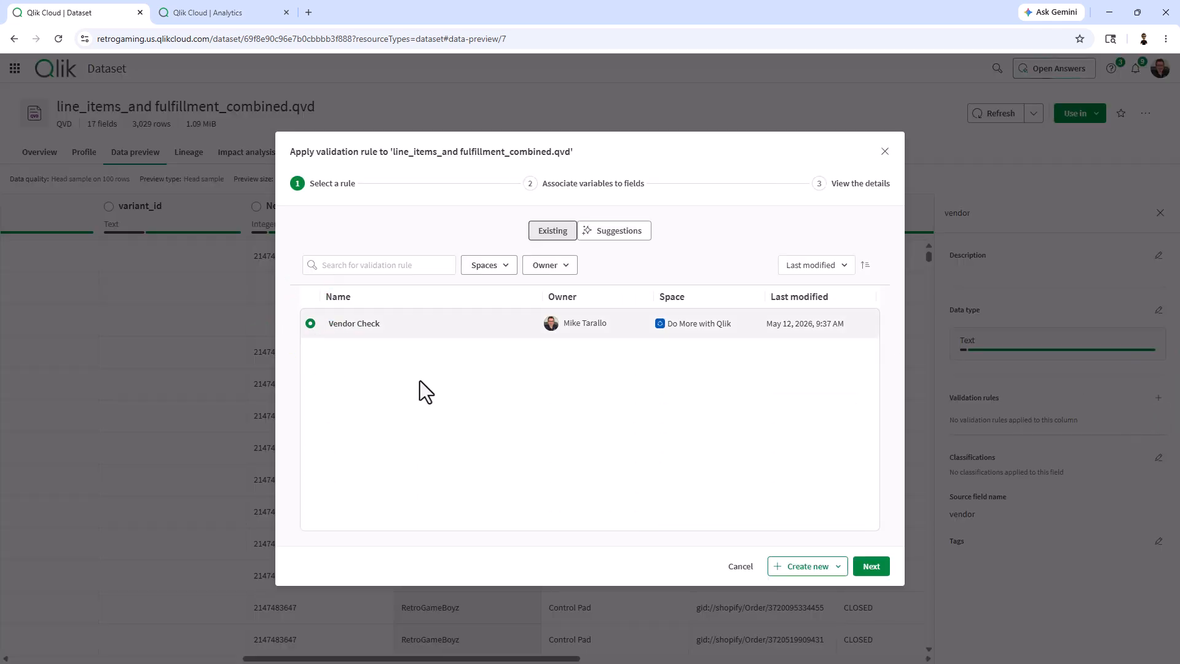
click(873, 566)
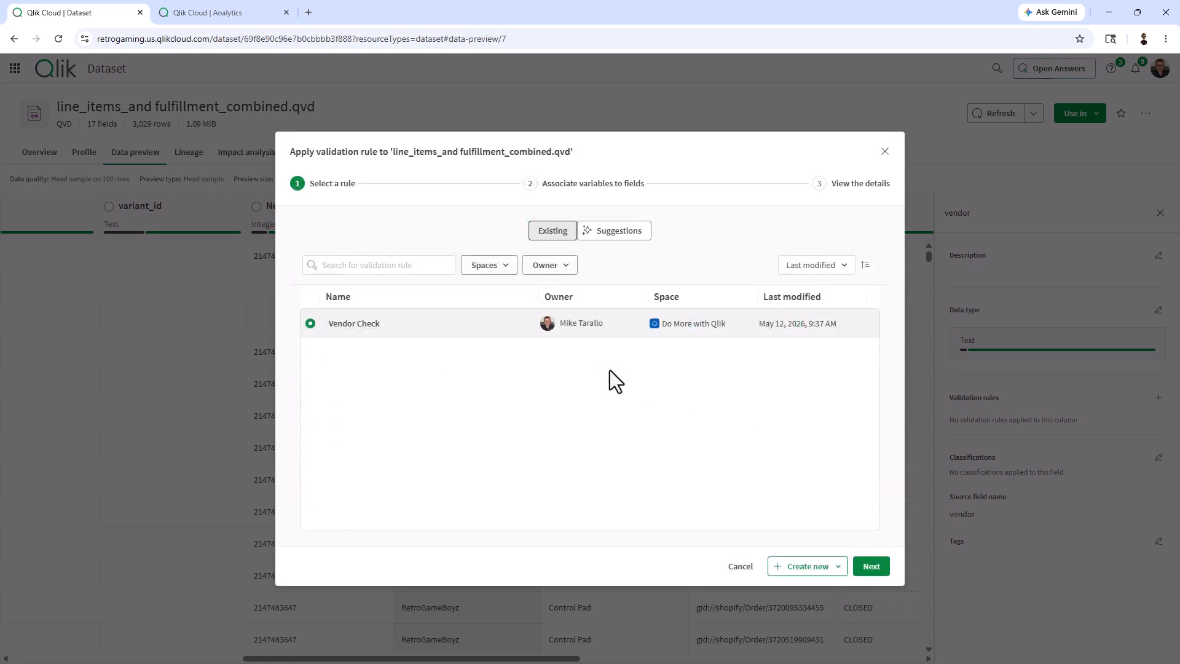
click(618, 232)
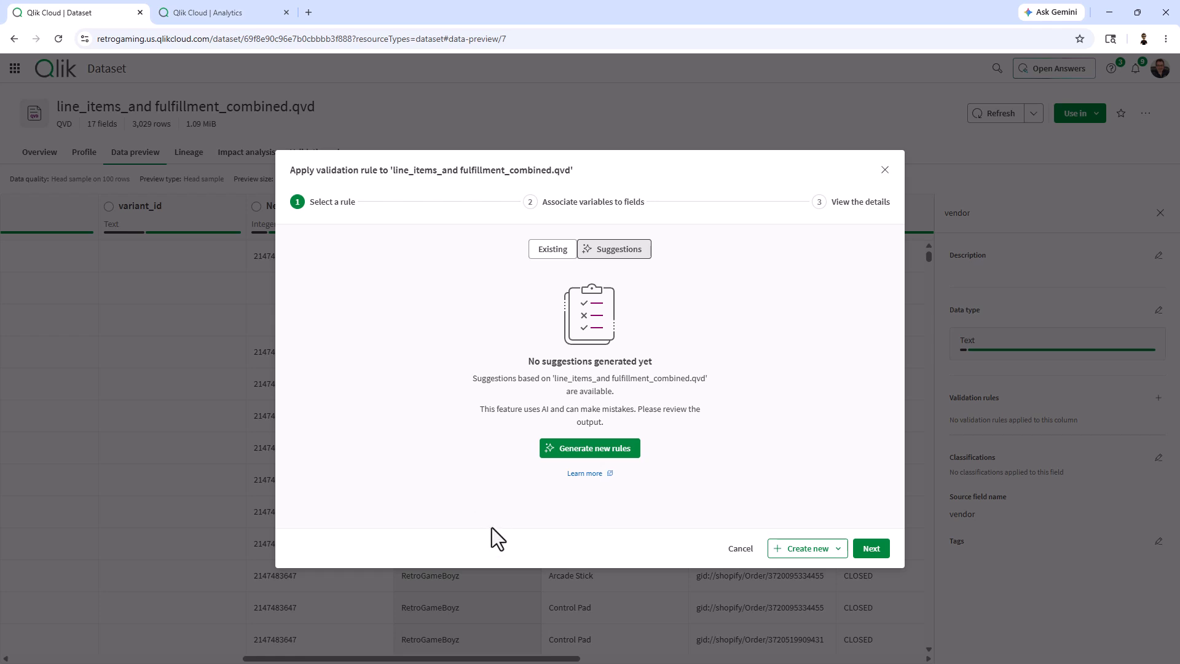
click(611, 452)
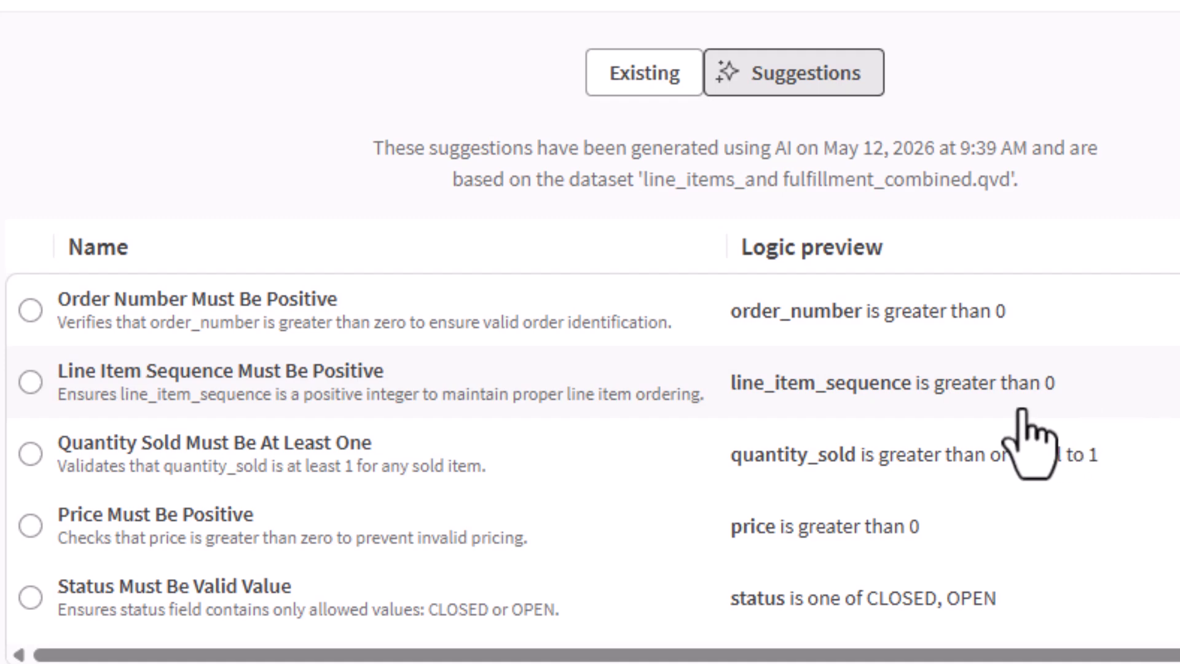
Review the names and logic previews of the AI-suggested validation rules, and close the dialog without applying any.
scroll(1022, 412, down, 1)
scroll(999, 430, down, 1)
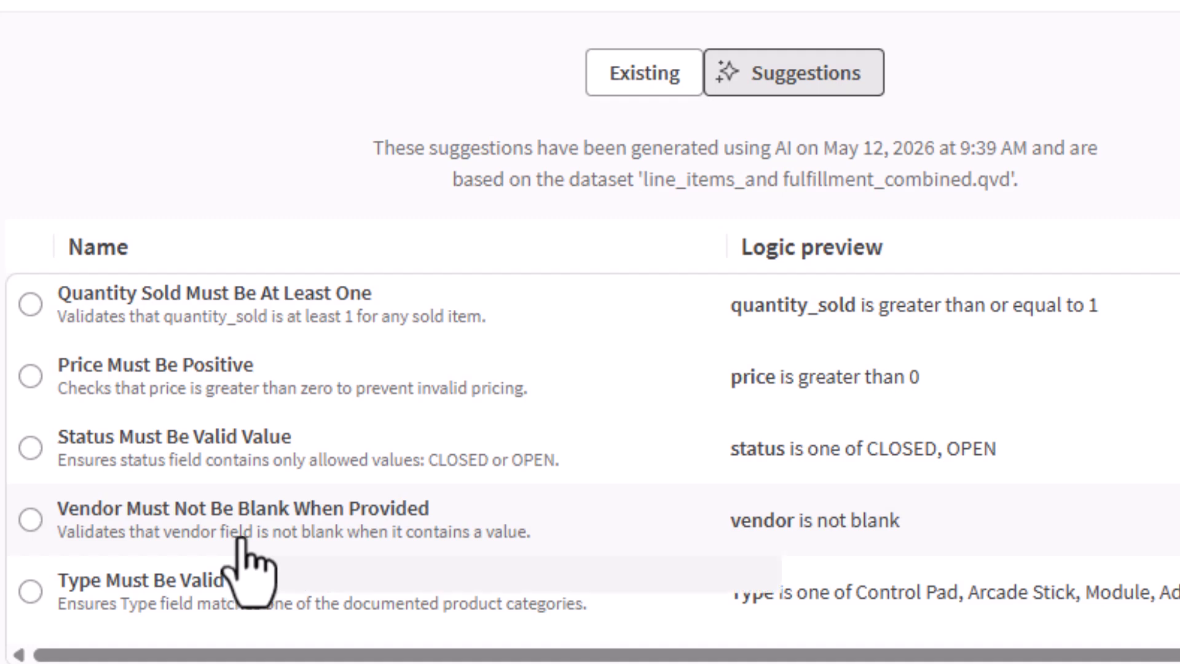
scroll(430, 523, down, 2)
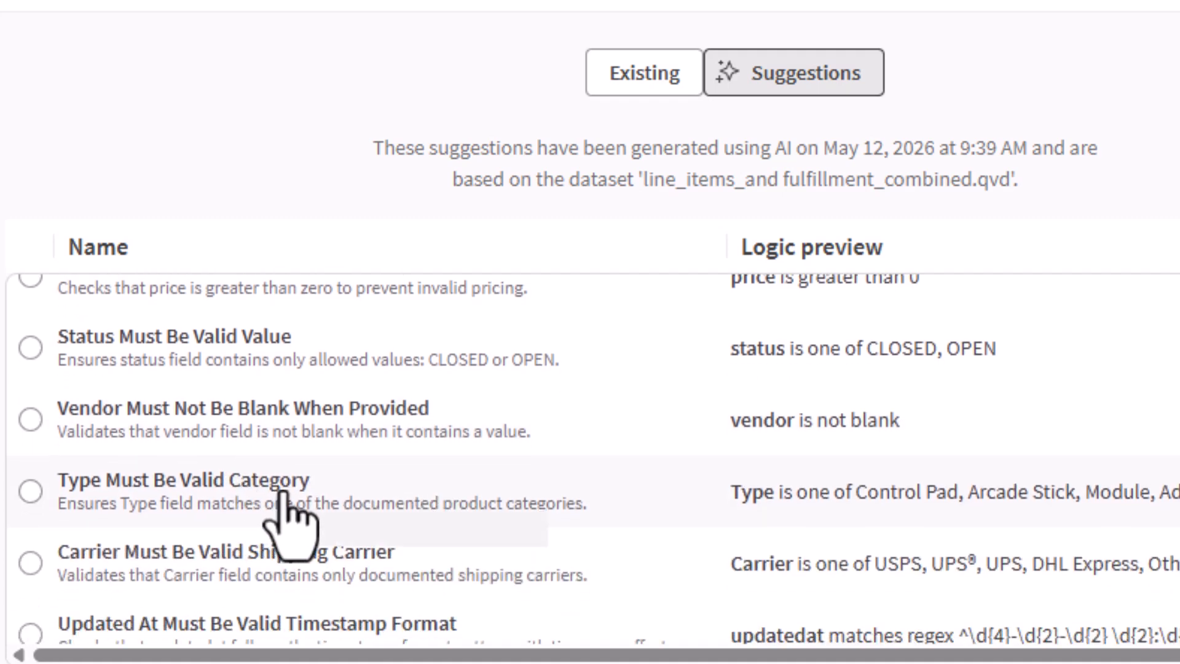
scroll(295, 510, down, 2)
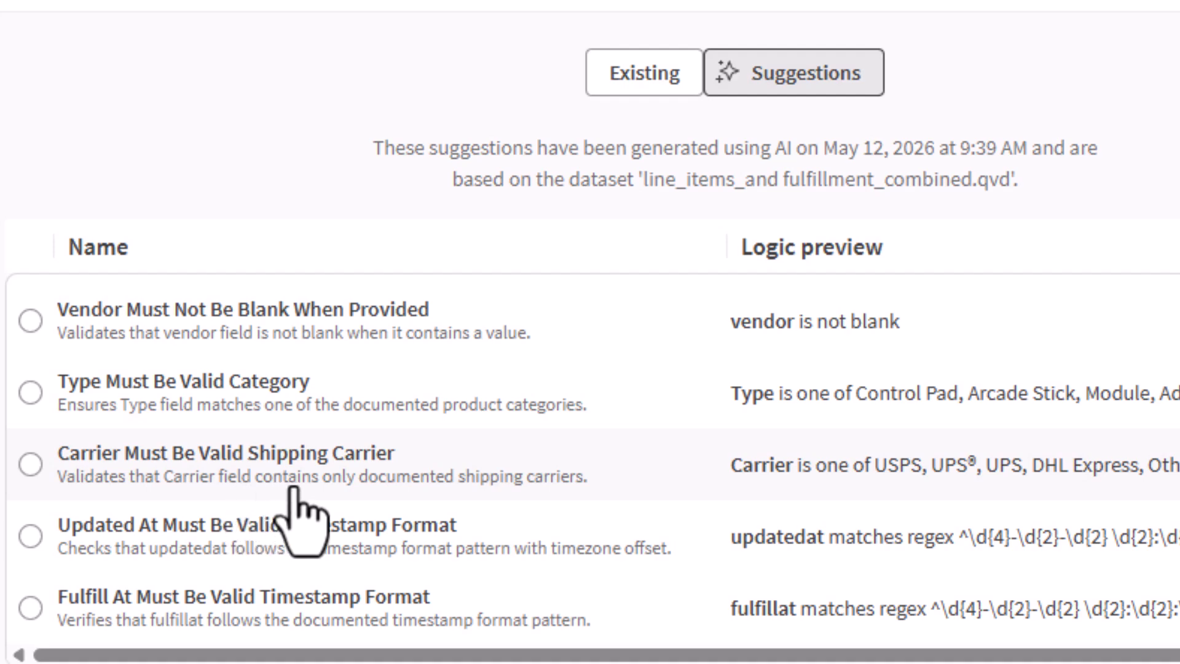
scroll(1014, 491, down, 2)
scroll(983, 498, down, 2)
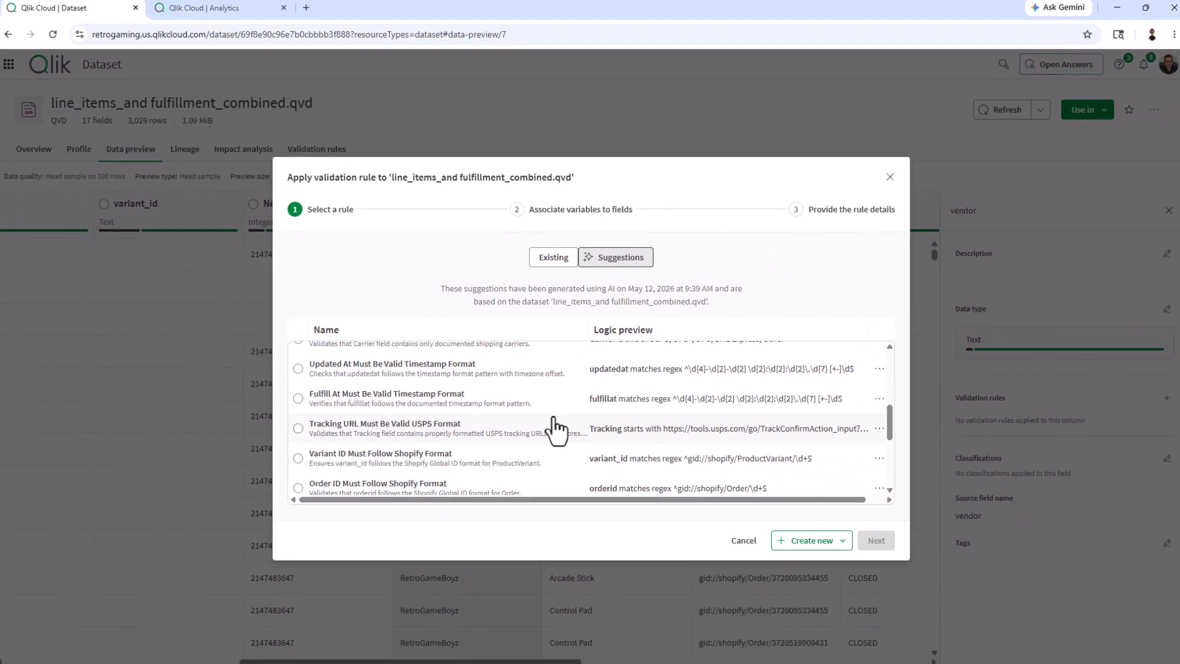
scroll(517, 421, down, 3)
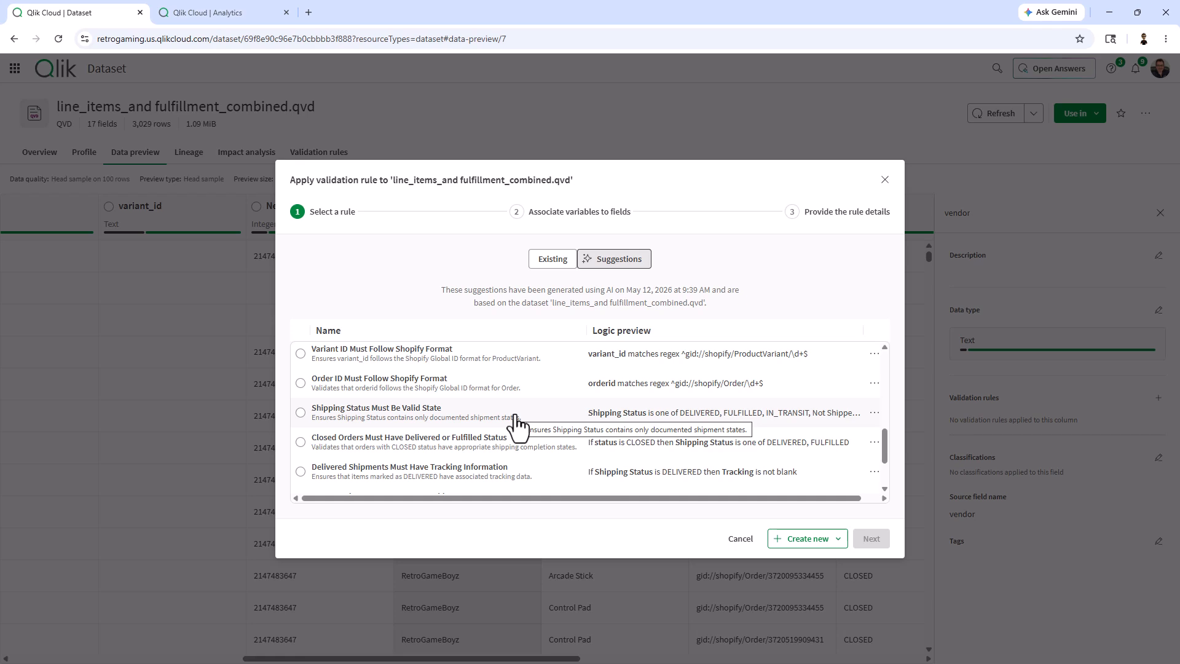
scroll(517, 423, down, 1)
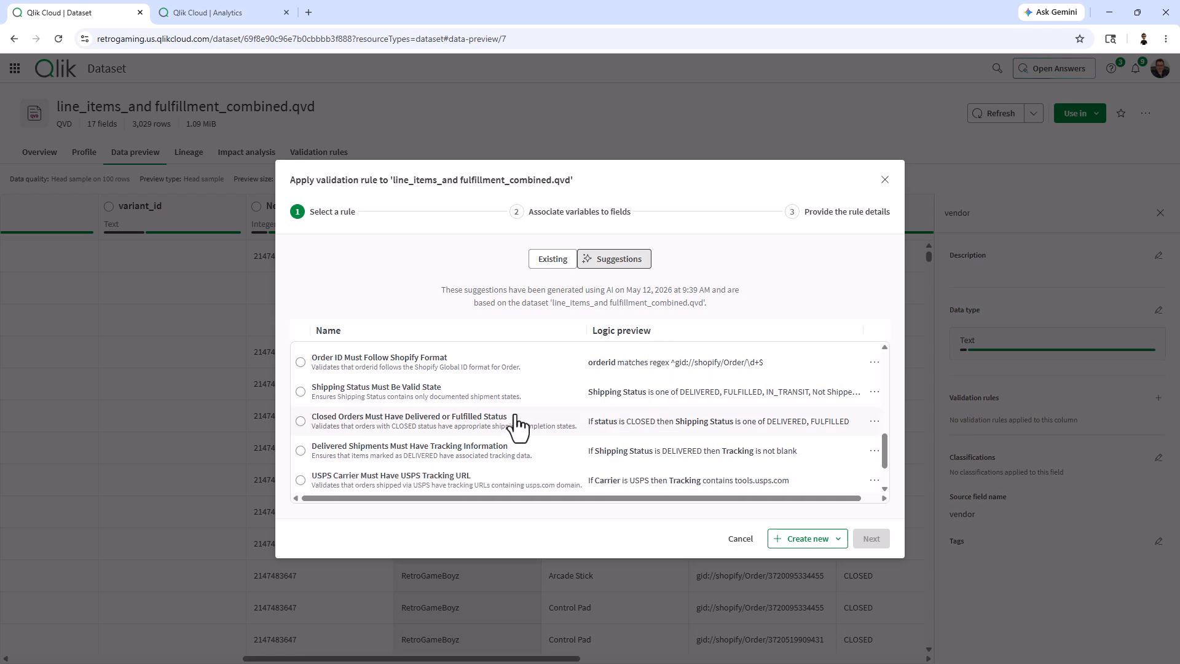
click(731, 539)
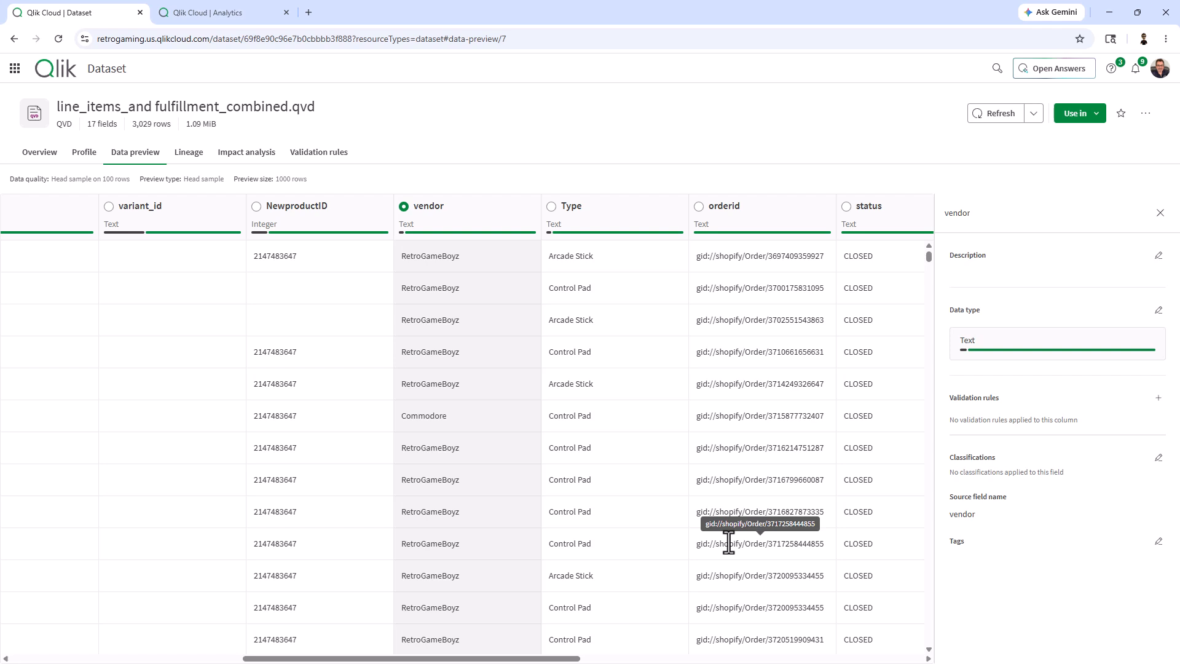